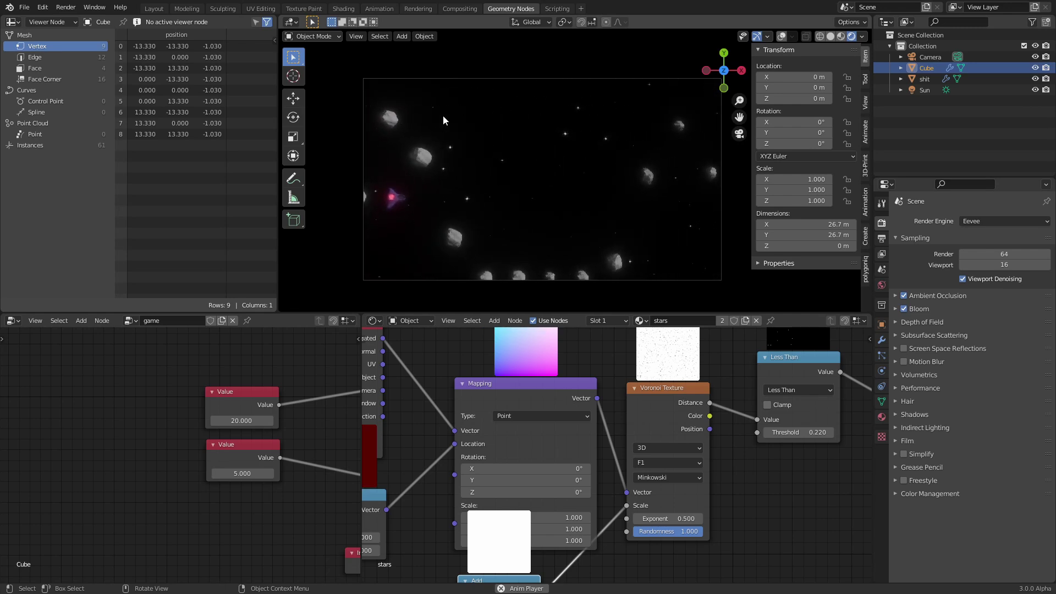
Play the asteroid game animation in the camera view, then stop playback
{"action": "scroll", "coordinate": [443, 121], "scroll_direction": "up", "scroll_amount": 2}
{"action": "scroll", "coordinate": [443, 114], "scroll_direction": "down", "scroll_amount": 3}
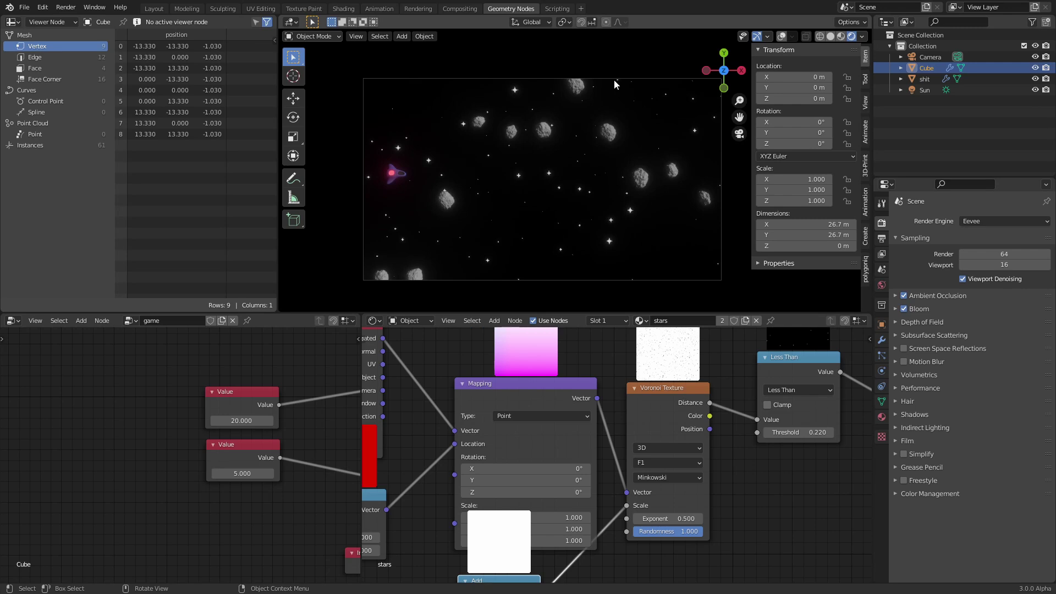
{"action": "key", "text": "space"}
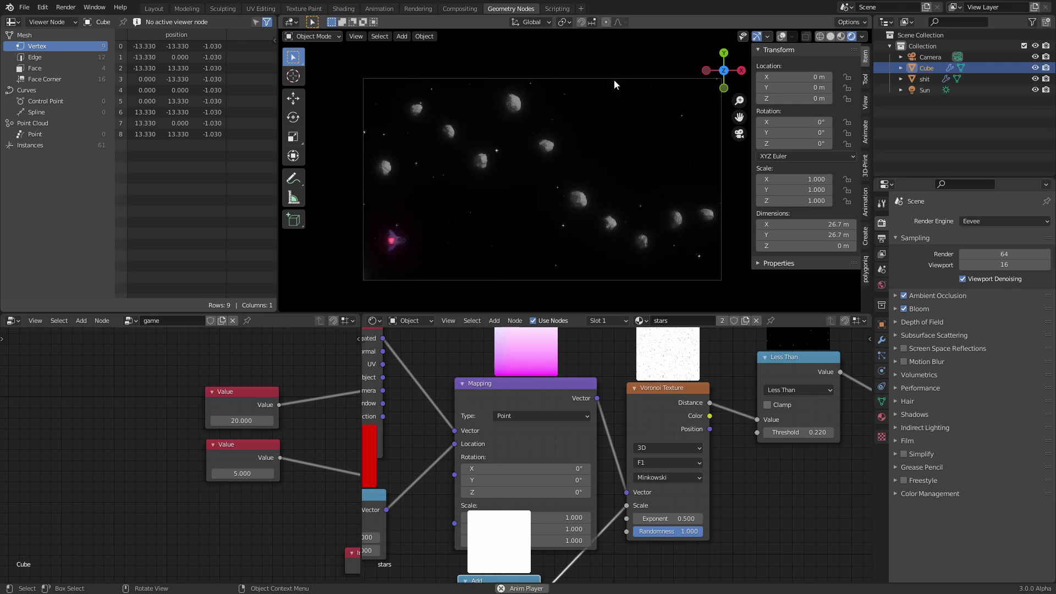
{"action": "key", "text": "space"}
Save the project and render the current frame as a still image, closing the render window after viewing it
{"action": "key", "text": "ctrl+s"}
{"action": "key", "text": "F12"}
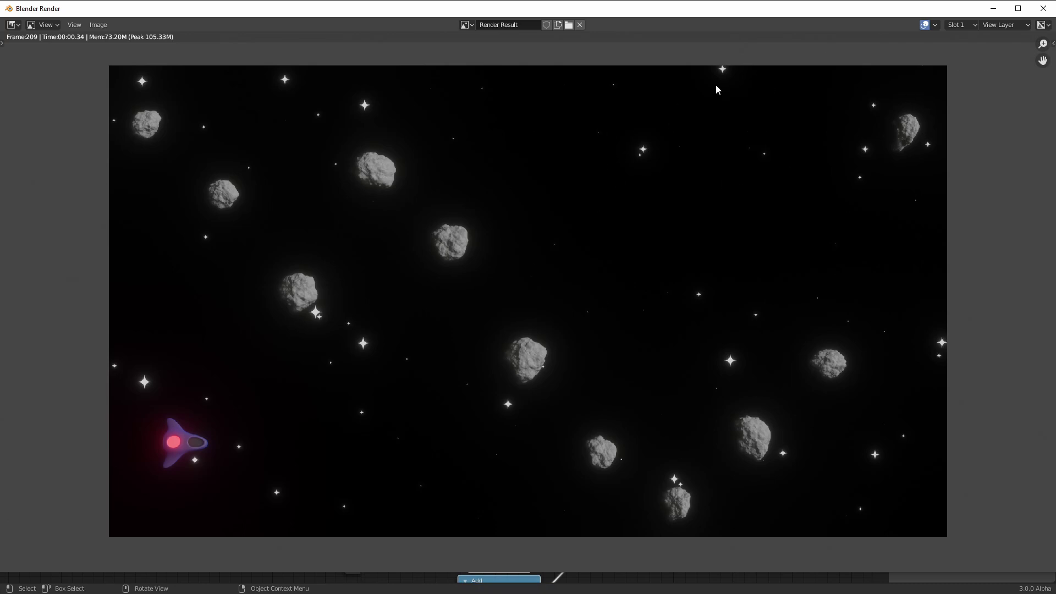
{"action": "left_click", "coordinate": [1043, 9]}
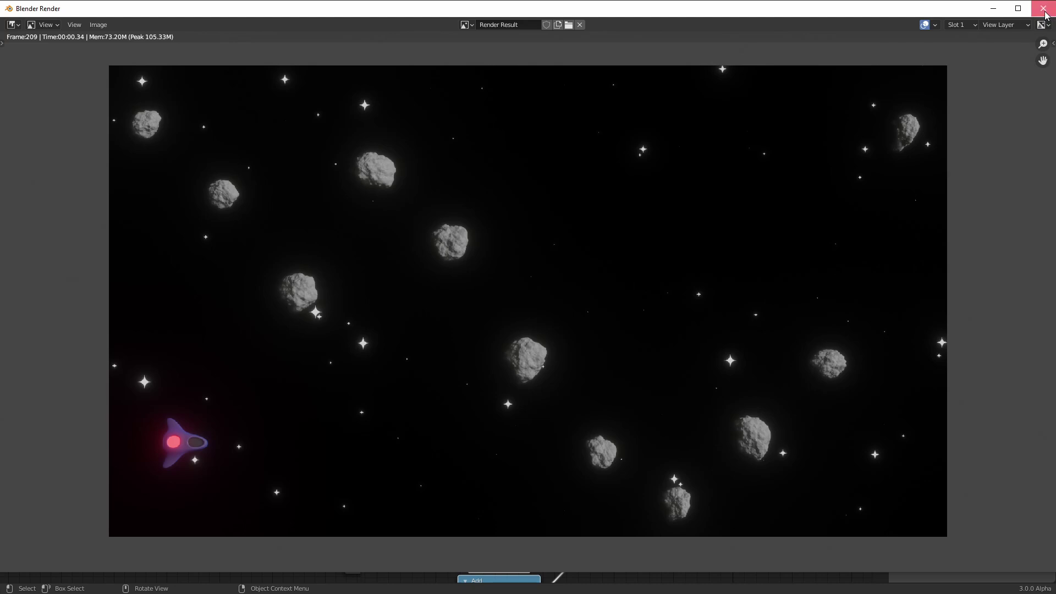
Enable nodes in the Compositing workspace and move the Render Layers node away from the Composite node
{"action": "left_click", "coordinate": [472, 9]}
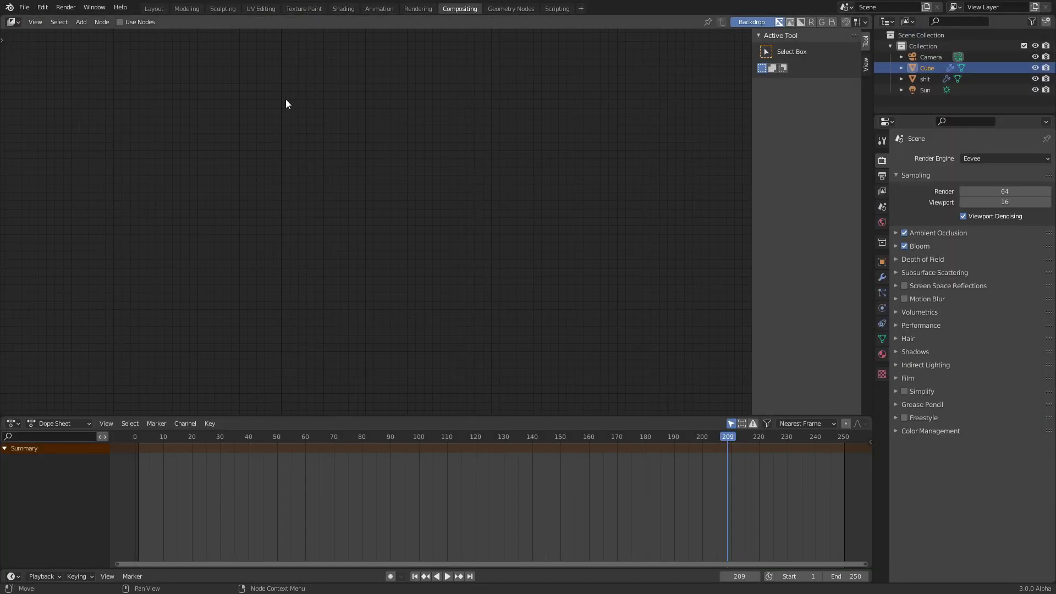
{"action": "left_click", "coordinate": [152, 23]}
{"action": "left_click_drag", "start_coordinate": [370, 142], "coordinate": [217, 142]}
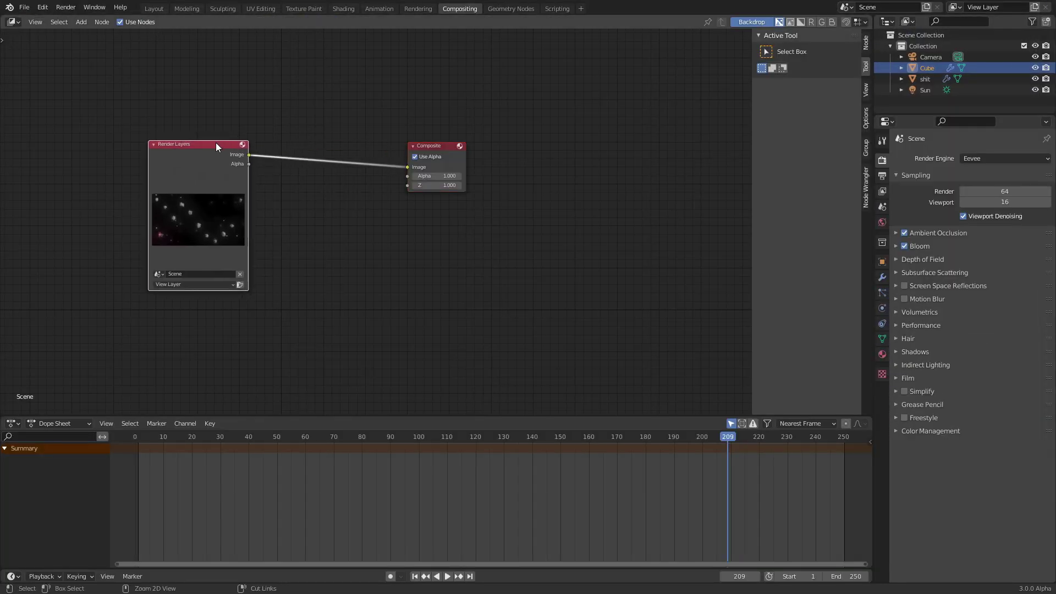
Preview the render in the backdrop through a Viewer node, feeding Composite and Viewer from a shared reroute point
{"action": "left_click", "coordinate": [237, 143], "text": "ctrl+shift"}
{"action": "left_click_drag", "start_coordinate": [307, 155], "coordinate": [437, 198]}
{"action": "key", "text": "v"}
{"action": "key", "text": "v"}
{"action": "key", "text": "v"}
{"action": "key", "text": "v"}
{"action": "right_click_drag", "start_coordinate": [366, 238], "coordinate": [361, 137], "text": "shift"}
Spread the Render Layers node and the Composite, Viewer and reroute group apart to make room for effects
{"action": "left_click_drag", "start_coordinate": [533, 293], "coordinate": [355, 116]}
{"action": "key", "text": "g"}
{"action": "left_click", "coordinate": [540, 151]}
{"action": "left_click_drag", "start_coordinate": [215, 146], "coordinate": [76, 161]}
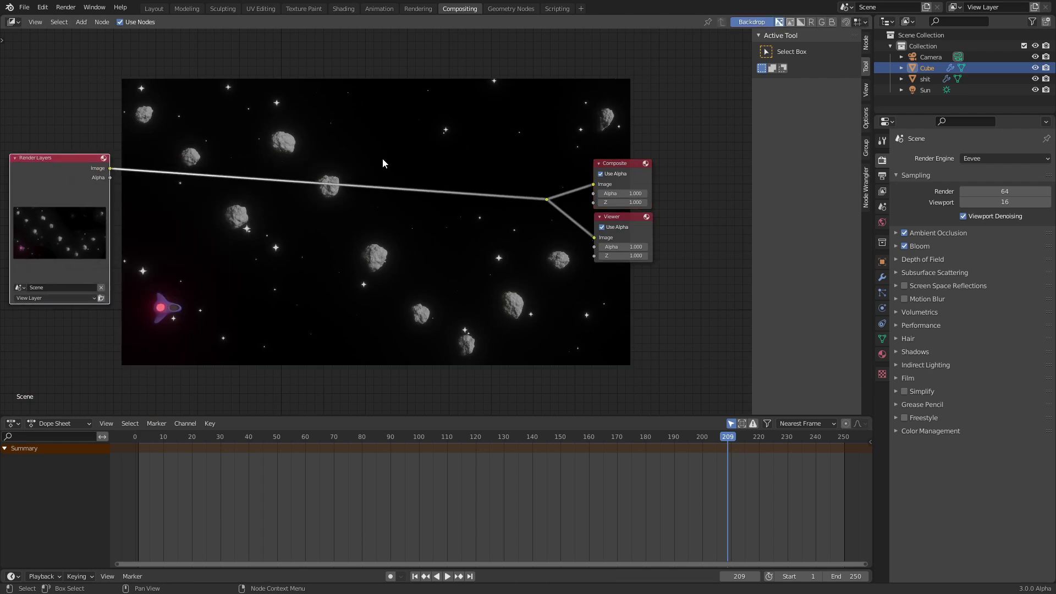
Insert a Lens Distortion node on the link between Render Layers and the reroute point
{"action": "scroll", "coordinate": [383, 157], "scroll_direction": "up", "scroll_amount": 2}
{"action": "key", "text": "shift+a"}
{"action": "left_click", "coordinate": [282, 90]}
{"action": "type", "text": "lens"}
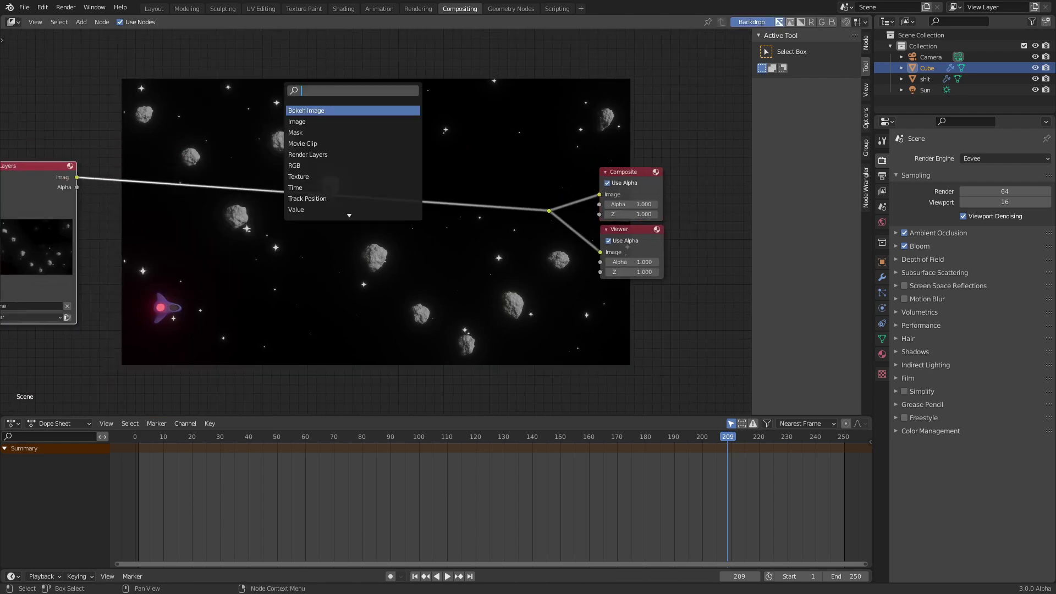
{"action": "key", "text": "Return"}
{"action": "left_click", "coordinate": [221, 189]}
Enable Fit on the Lens Distortion node and set its Distort value to 0.01
{"action": "left_click", "coordinate": [245, 205]}
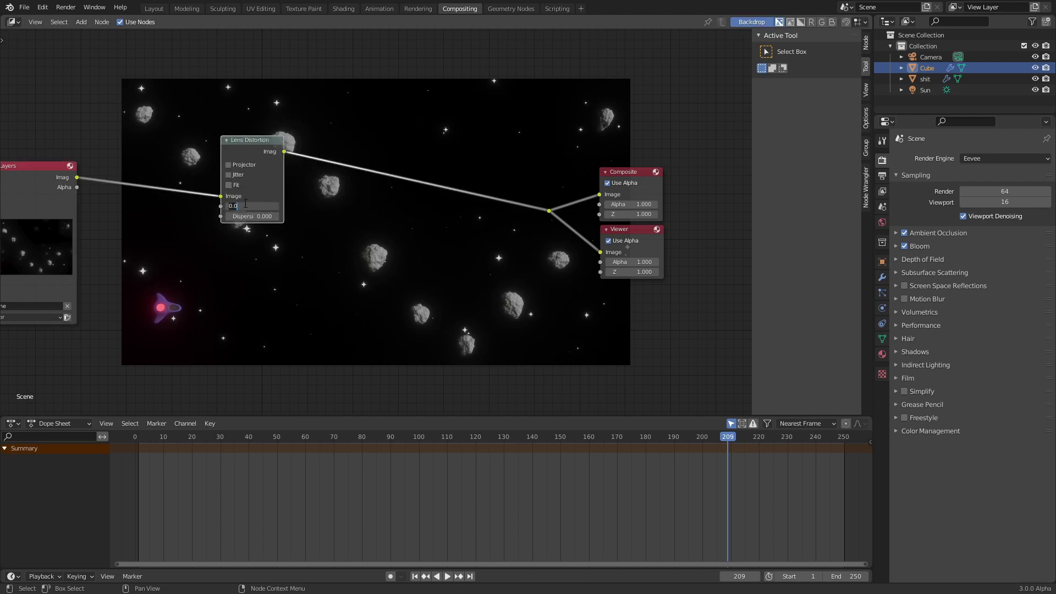
{"action": "type", "text": "0.1"}
{"action": "key", "text": "Return"}
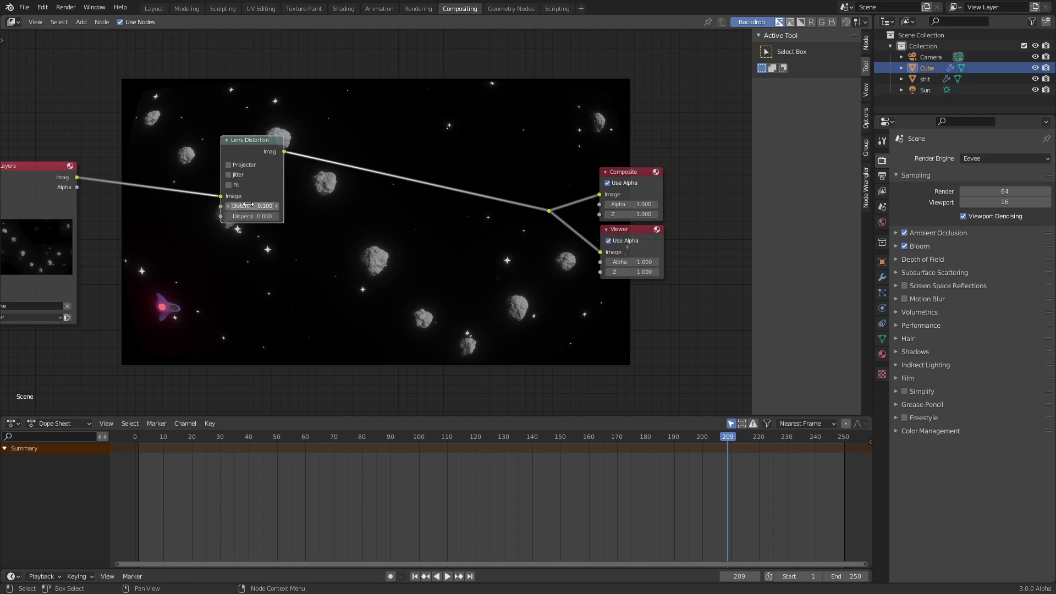
{"action": "left_click", "coordinate": [229, 186]}
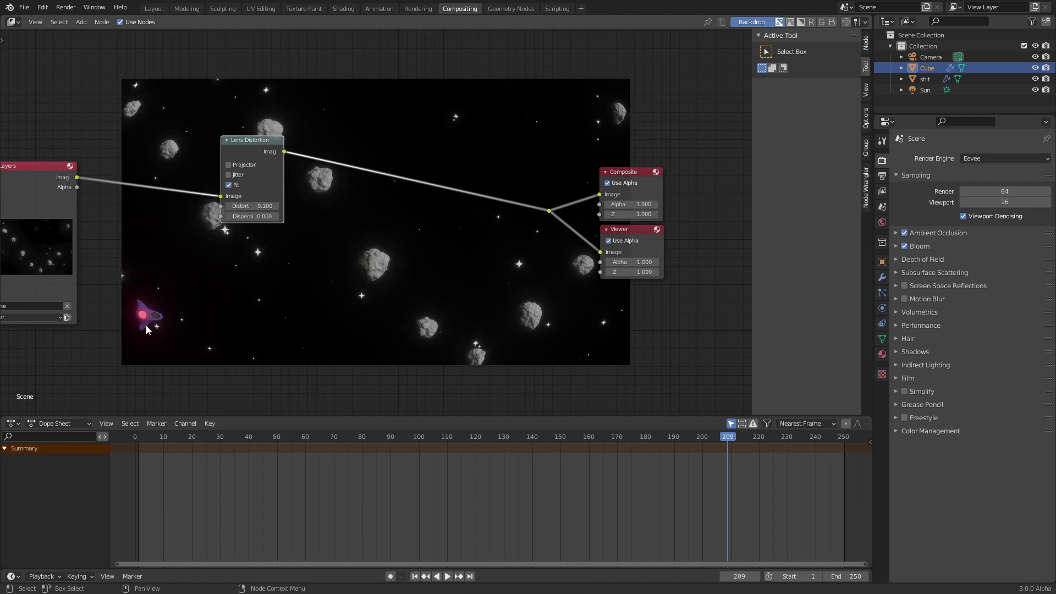
{"action": "left_click", "coordinate": [257, 205]}
{"action": "type", "text": "/10"}
{"action": "key", "text": "Return"}
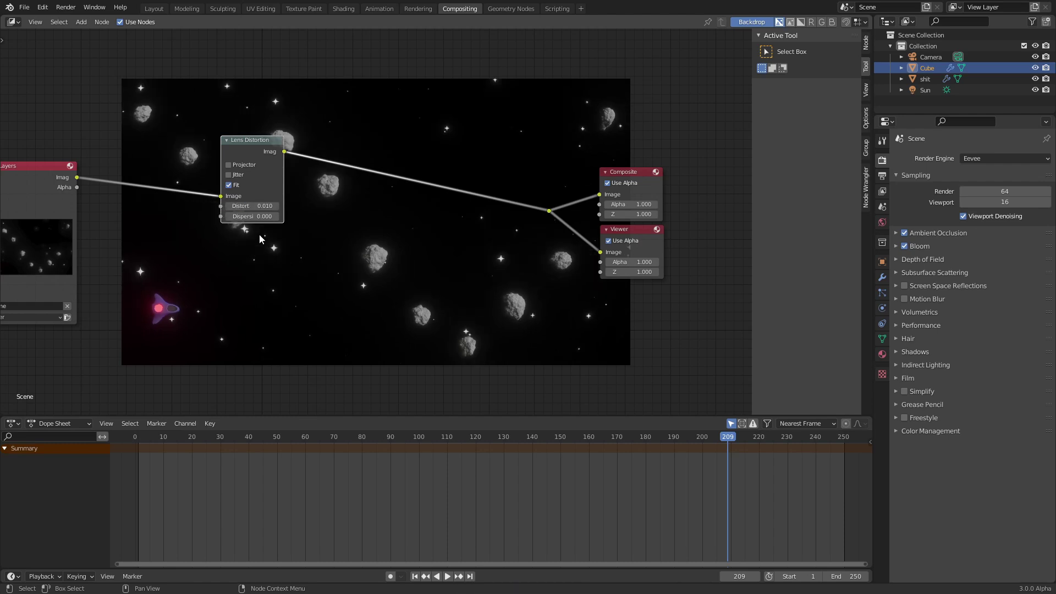
Compare the composited image with the Lens Distortion node muted and unmuted
{"action": "key", "text": "m"}
{"action": "key", "text": "m"}
{"action": "key", "text": "m"}
{"action": "key", "text": "m"}
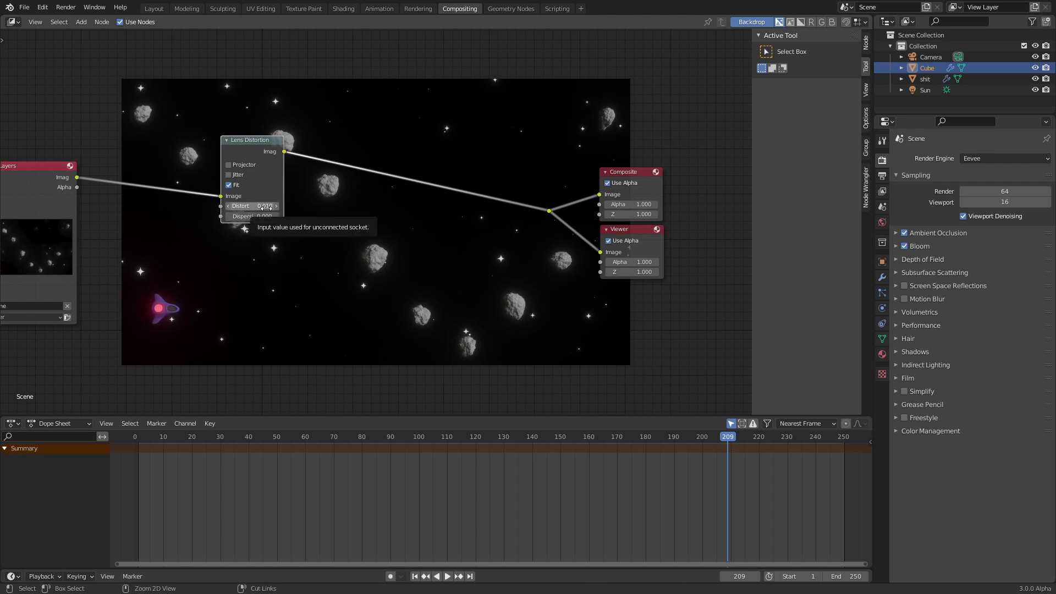
Set the Lens Distortion node's Dispersion to 0.01 and inspect the color fringing near the image edge
{"action": "key", "text": "v"}
{"action": "key", "text": "alt+v"}
{"action": "key", "text": "alt+v"}
{"action": "key", "text": "alt+v"}
{"action": "key", "text": "alt+v"}
{"action": "middle_click_drag", "start_coordinate": [478, 319], "coordinate": [193, 202], "text": "alt"}
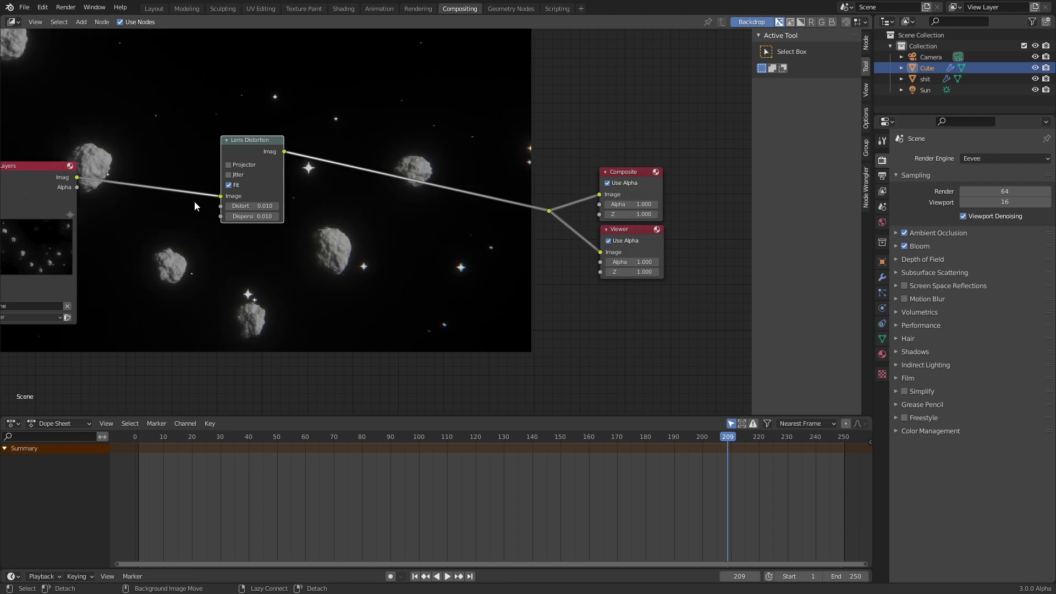
{"action": "key", "text": "alt+v"}
{"action": "key", "text": "alt+v"}
{"action": "middle_click_drag", "start_coordinate": [495, 307], "coordinate": [400, 269], "text": "alt"}
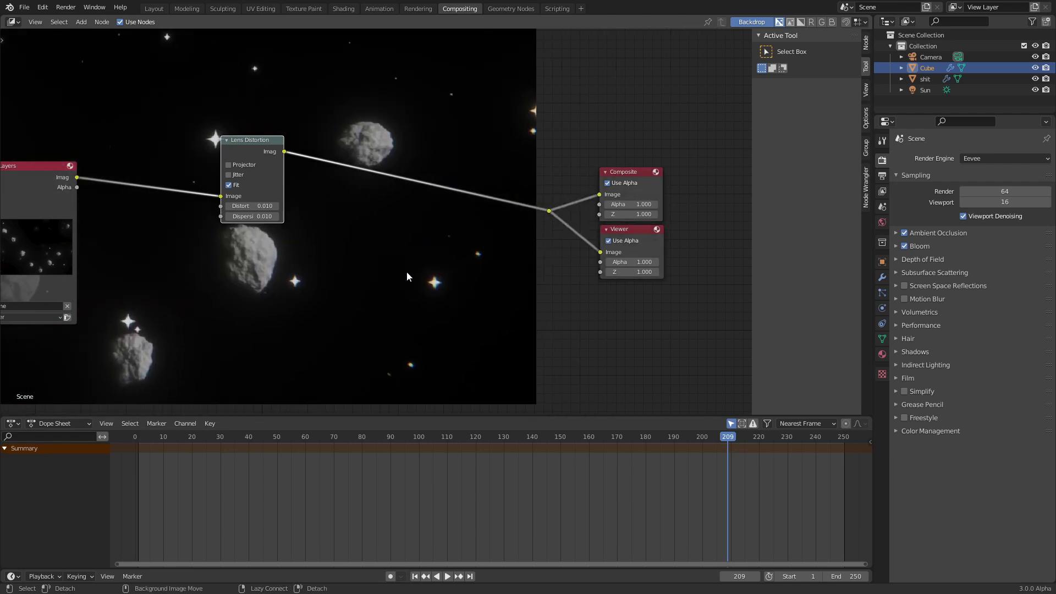
Compare the stars and asteroids across the image with the lens dispersion effect muted and unmuted
{"action": "key", "text": "m"}
{"action": "key", "text": "m"}
{"action": "key", "text": "v"}
{"action": "key", "text": "v"}
{"action": "key", "text": "v"}
{"action": "middle_click_drag", "start_coordinate": [166, 213], "coordinate": [506, 369], "text": "alt"}
{"action": "key", "text": "alt+v"}
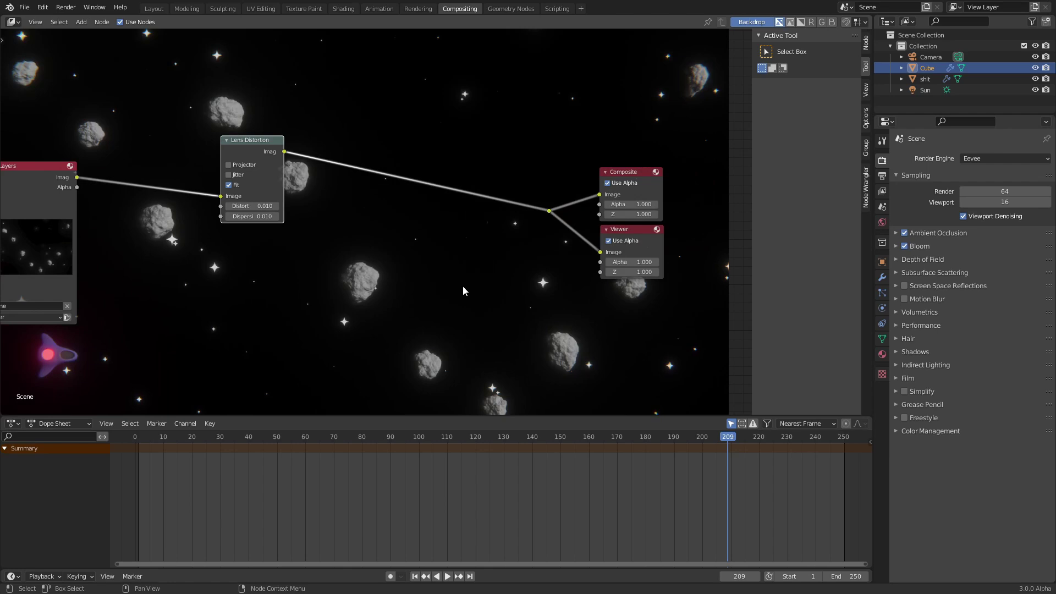
{"action": "key", "text": "v"}
Insert a Sun Beams node after Lens Distortion and set its Ray Length to about 0.042
{"action": "key", "text": "shift+a"}
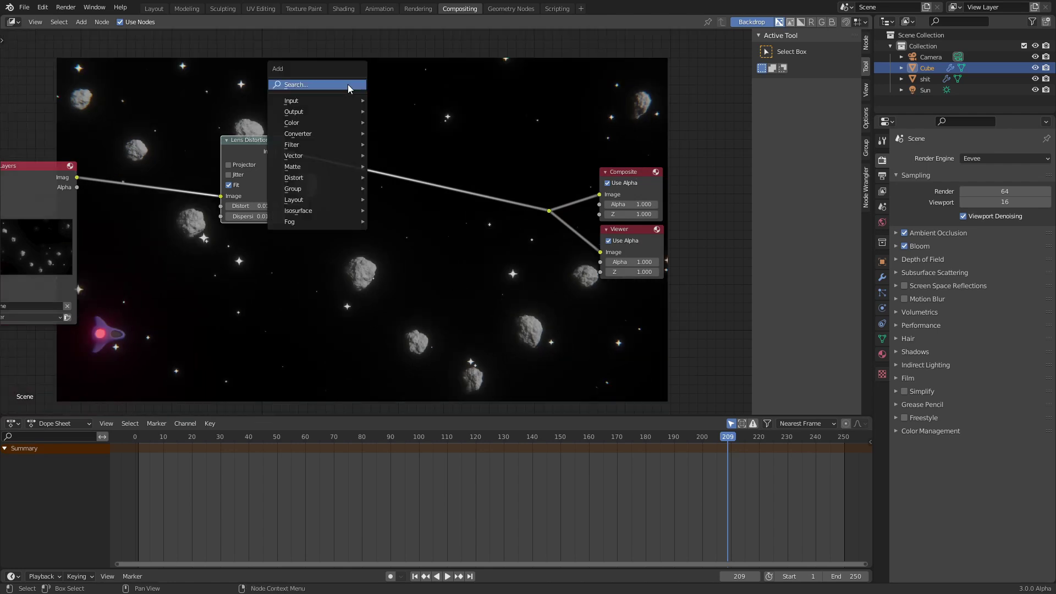
{"action": "left_click", "coordinate": [348, 84]}
{"action": "type", "text": "sun"}
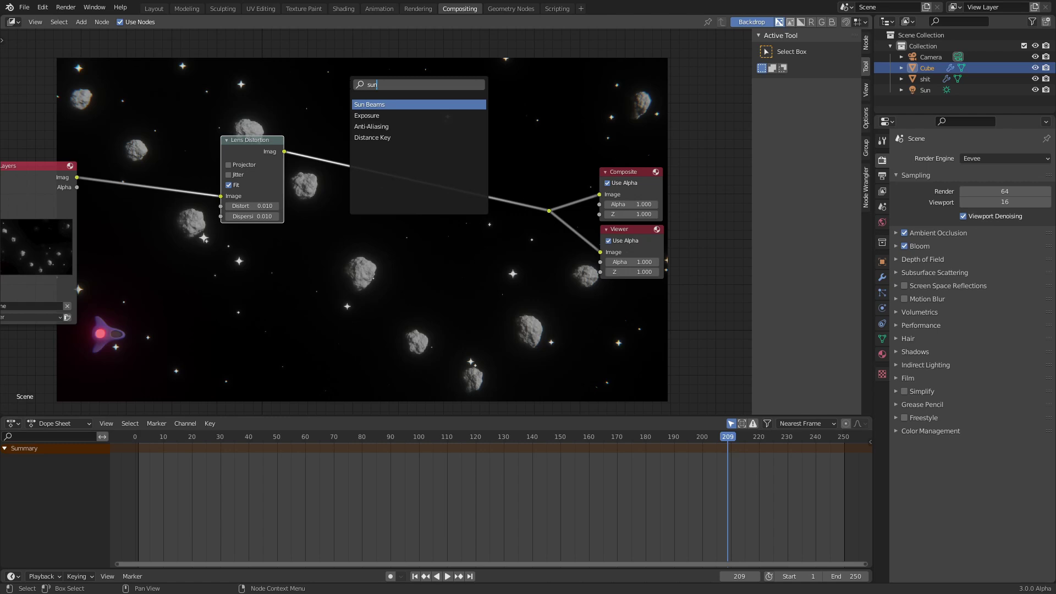
{"action": "left_click", "coordinate": [369, 105]}
{"action": "left_click", "coordinate": [344, 173]}
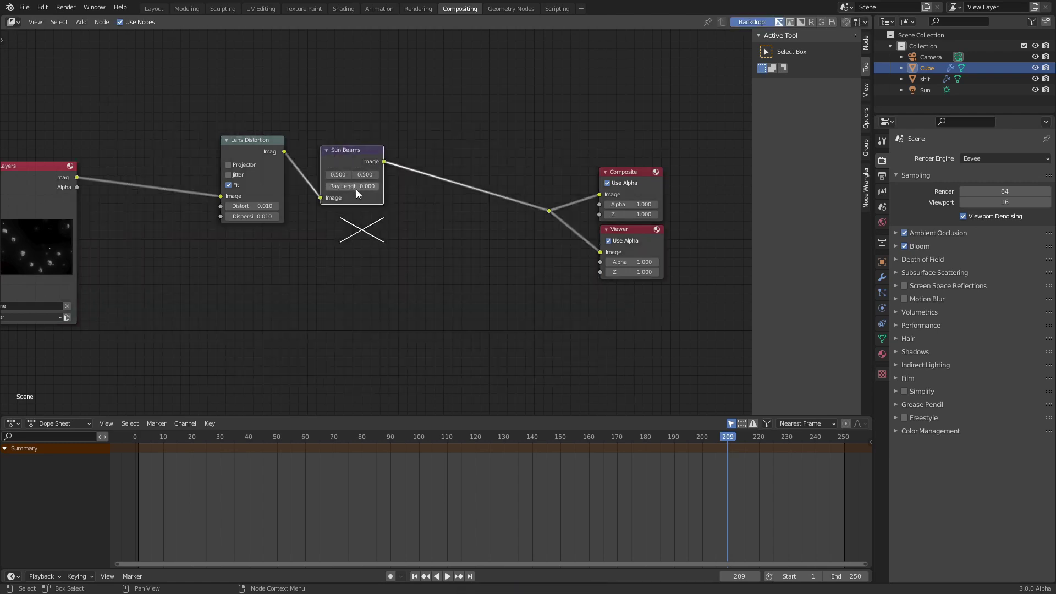
{"action": "mouse_move", "coordinate": [357, 187]}
{"action": "left_mouse_down"}
{"action": "mouse_move", "coordinate": [390, 188]}
{"action": "mouse_move", "coordinate": [370, 131]}
{"action": "left_mouse_up"}
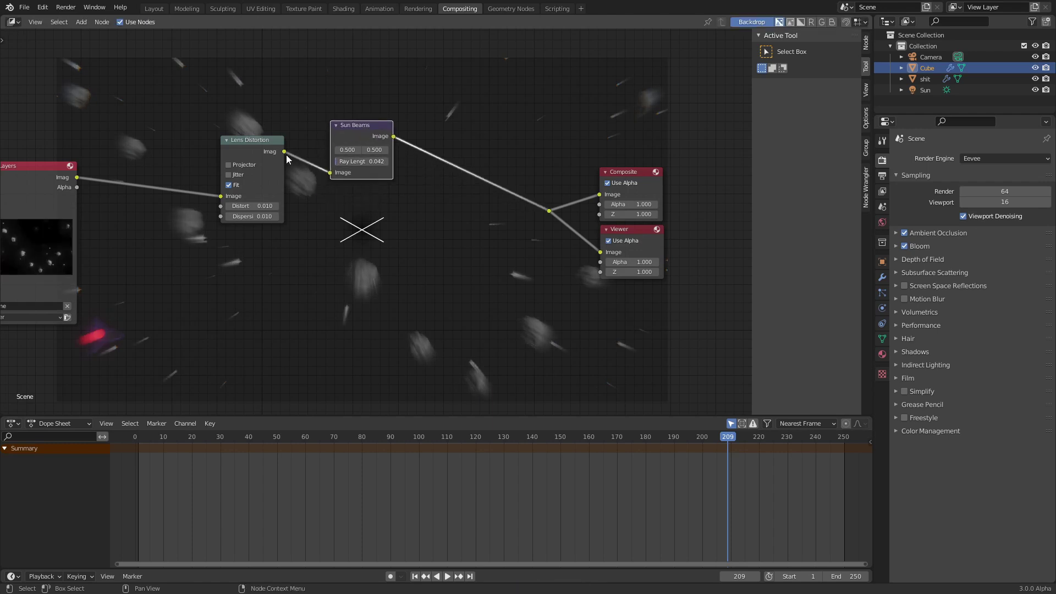
Reorder the node chain so that Sun Beams sits between Render Layers and Lens Distortion
{"action": "key", "text": "shift+d"}
{"action": "left_click", "coordinate": [140, 164]}
{"action": "left_click", "coordinate": [358, 131]}
{"action": "key", "text": "ctrl+x"}
{"action": "left_click_drag", "start_coordinate": [240, 156], "coordinate": [321, 147]}
{"action": "middle_click_drag", "start_coordinate": [164, 176], "coordinate": [279, 171]}
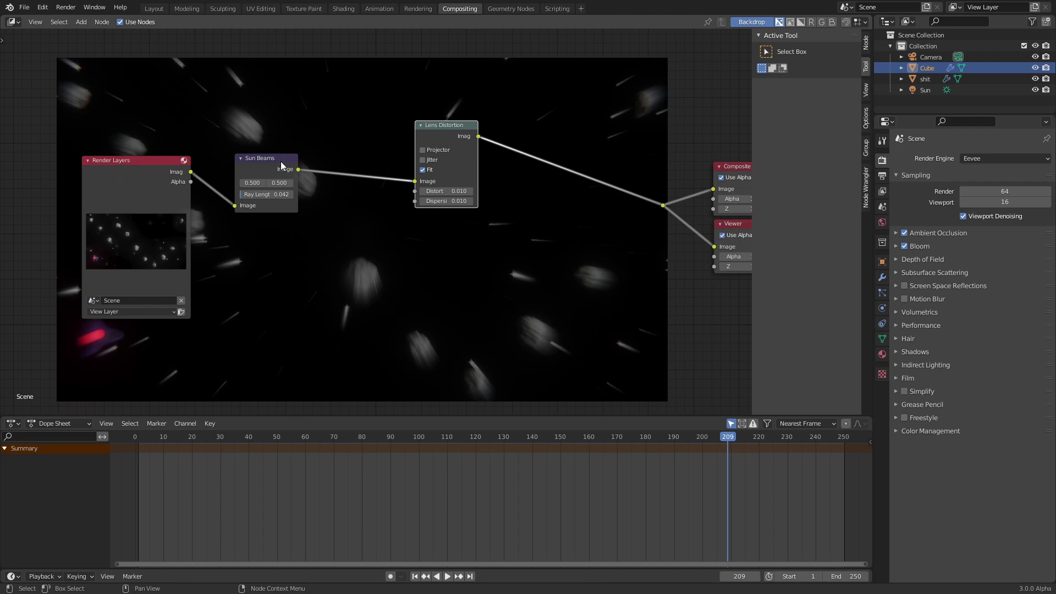
Space out the nodes and combine the Sun Beams and Render Layers images with a Mix node before Lens Distortion
{"action": "scroll", "coordinate": [258, 156], "scroll_direction": "up", "scroll_amount": 3}
{"action": "middle_click_drag", "start_coordinate": [258, 156], "coordinate": [368, 145]}
{"action": "left_click_drag", "start_coordinate": [215, 143], "coordinate": [106, 164]}
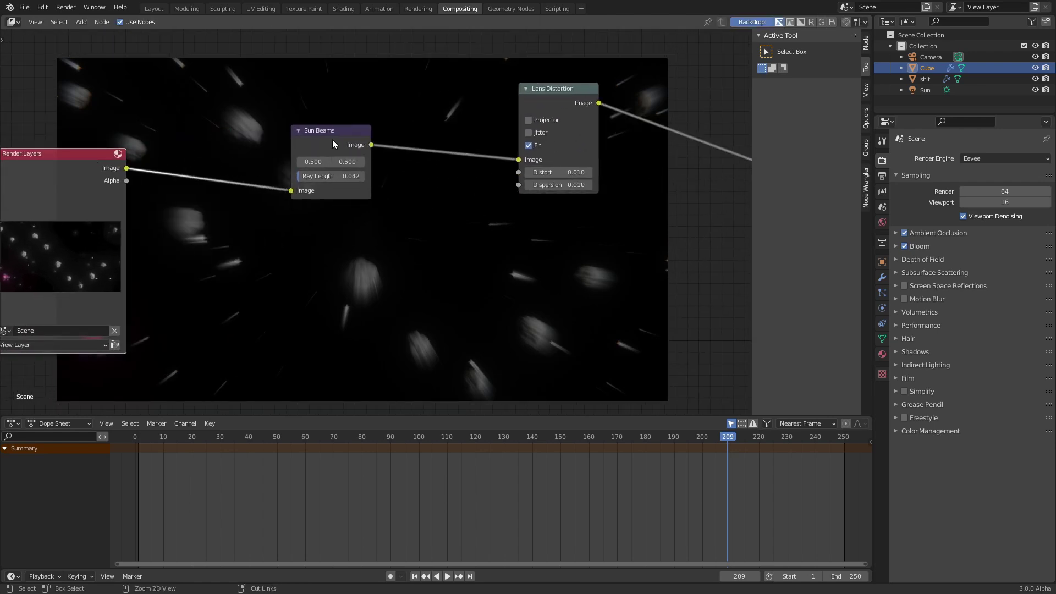
{"action": "middle_click_drag", "start_coordinate": [351, 149], "coordinate": [318, 146]}
{"action": "right_click_drag", "start_coordinate": [310, 159], "coordinate": [110, 204], "text": "ctrl+shift"}
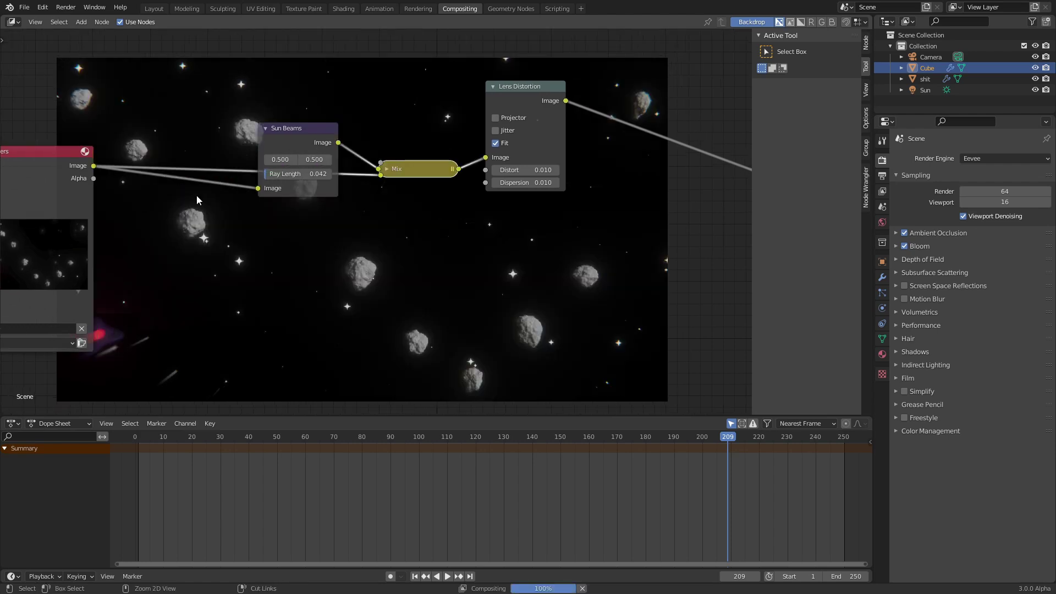
Move Sun Beams clear of the Mix node, expand the Mix node and set its blend mode to Add
{"action": "left_click_drag", "start_coordinate": [300, 142], "coordinate": [279, 99]}
{"action": "left_click", "coordinate": [385, 170]}
{"action": "left_click", "coordinate": [413, 200]}
{"action": "left_click", "coordinate": [413, 291]}
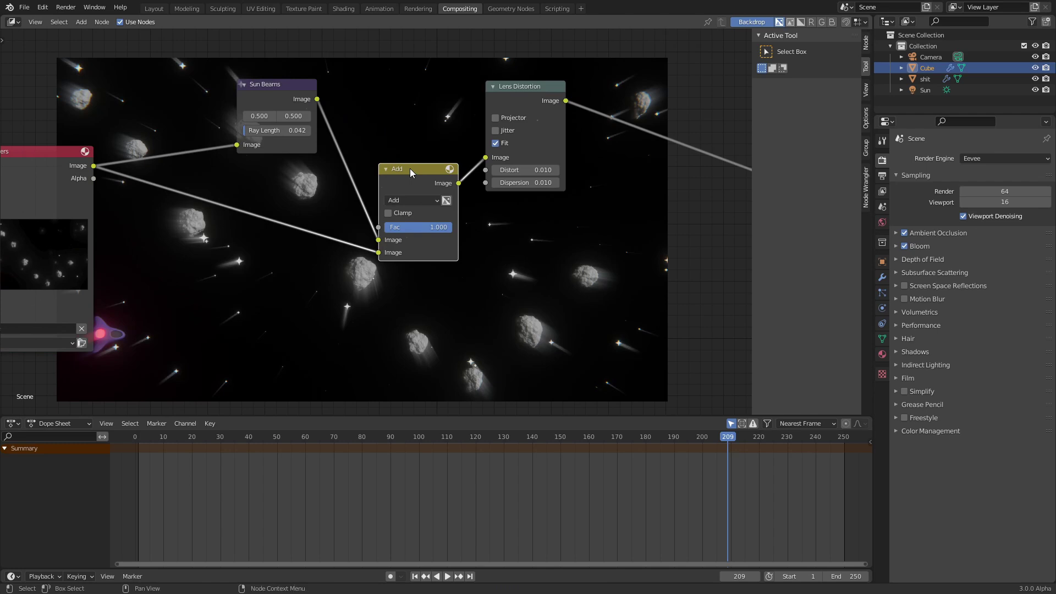
Swap the Add node's two image inputs and lower its factor to about 0.133
{"action": "key", "text": "alt+s"}
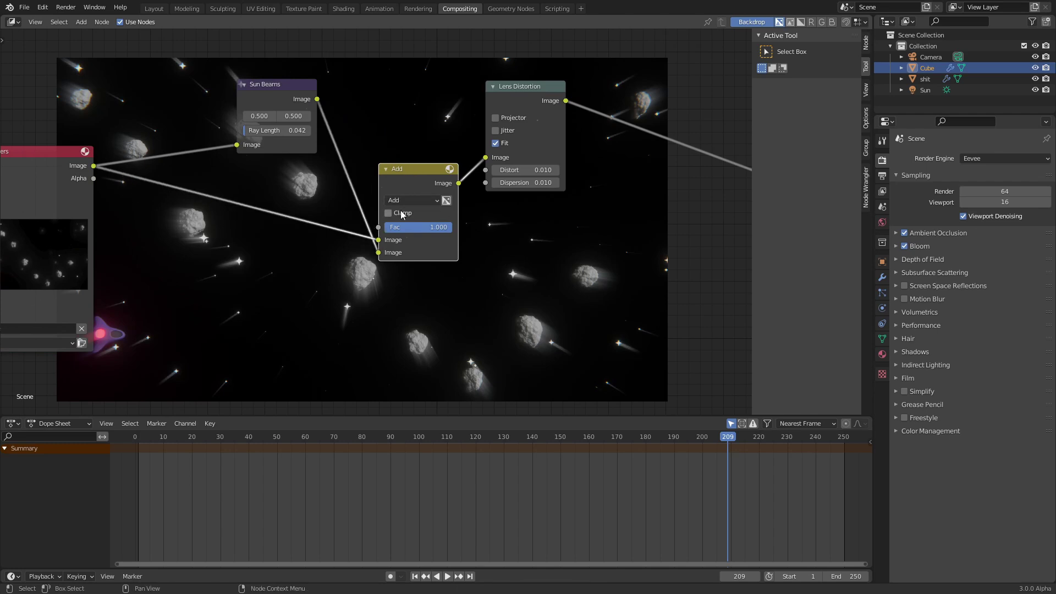
{"action": "mouse_move", "coordinate": [427, 229]}
{"action": "left_mouse_down"}
{"action": "mouse_move", "coordinate": [386, 228]}
{"action": "mouse_move", "coordinate": [410, 229]}
{"action": "left_mouse_up"}
{"action": "middle_click_drag", "start_coordinate": [432, 223], "coordinate": [424, 181]}
{"action": "key", "text": "v"}
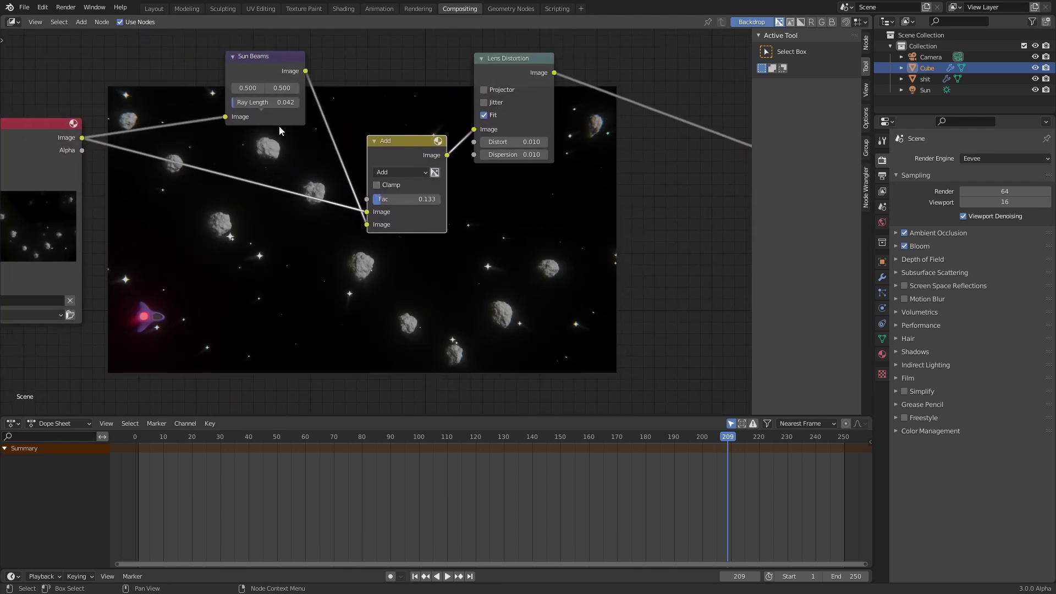
Set the Sun Beams node's Ray Length to about 0.044
{"action": "left_click_drag", "start_coordinate": [243, 104], "coordinate": [235, 105]}
{"action": "middle_click_drag", "start_coordinate": [234, 105], "coordinate": [94, 177]}
{"action": "left_click_drag", "start_coordinate": [213, 112], "coordinate": [239, 127]}
{"action": "middle_click_drag", "start_coordinate": [240, 138], "coordinate": [448, 120]}
{"action": "scroll", "coordinate": [447, 115], "scroll_direction": "down", "scroll_amount": 6}
{"action": "left_click", "coordinate": [108, 175], "text": "ctrl+shift"}
{"action": "middle_click_drag", "start_coordinate": [154, 158], "coordinate": [114, 104]}
{"action": "left_click", "coordinate": [530, 137], "text": "ctrl+shift"}
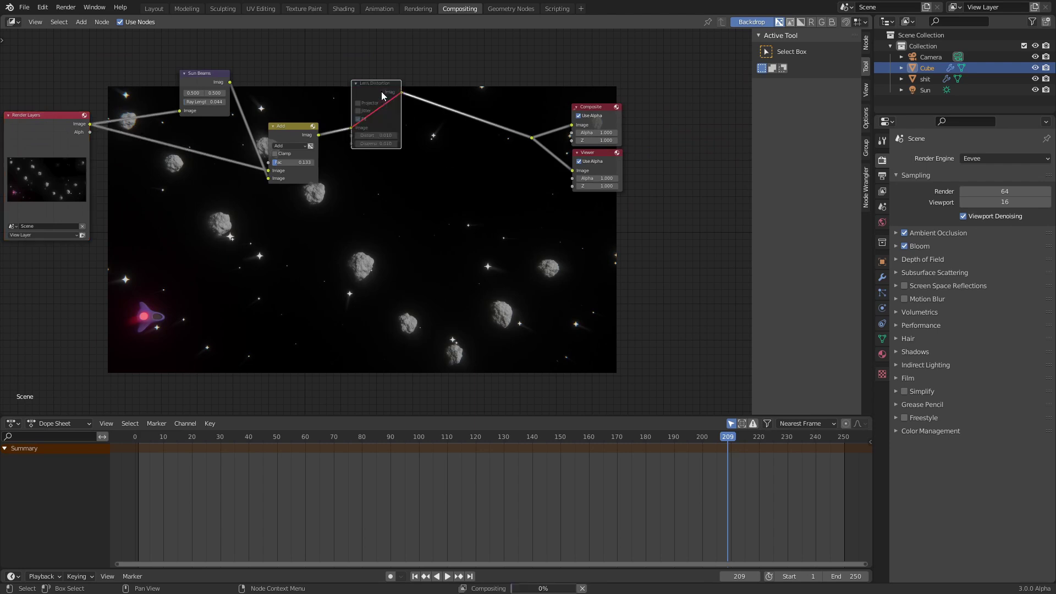
Set the Lens Distortion node's Dispersion to 0.015
{"action": "scroll", "coordinate": [391, 108], "scroll_direction": "up", "scroll_amount": 2}
{"action": "left_click", "coordinate": [388, 123]}
{"action": "type", "text": "0.01"}
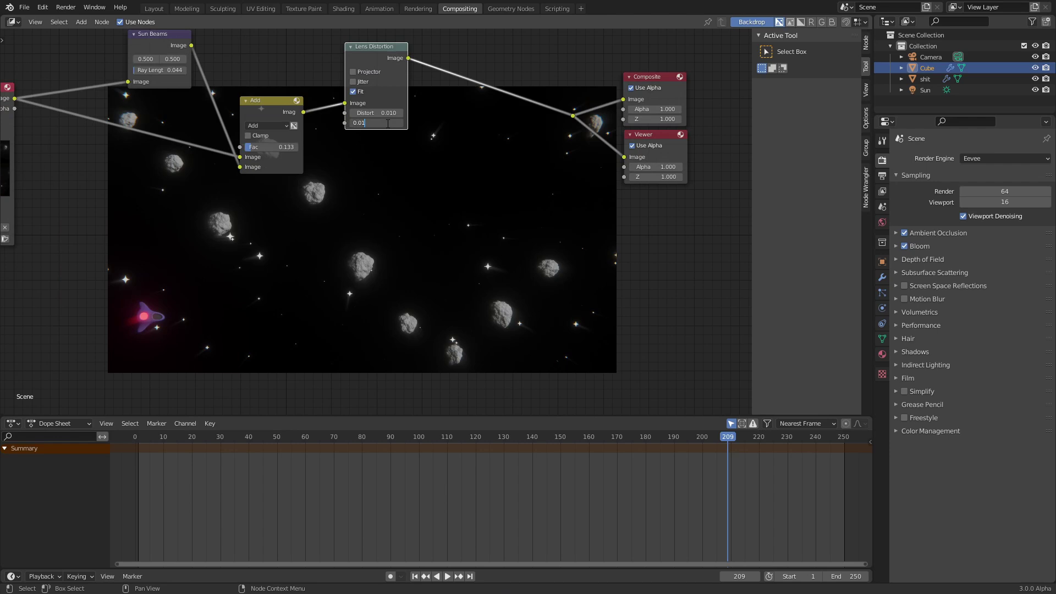
{"action": "type", "text": "5"}
{"action": "key", "text": "Return"}
{"action": "middle_click_drag", "start_coordinate": [388, 122], "coordinate": [460, 125]}
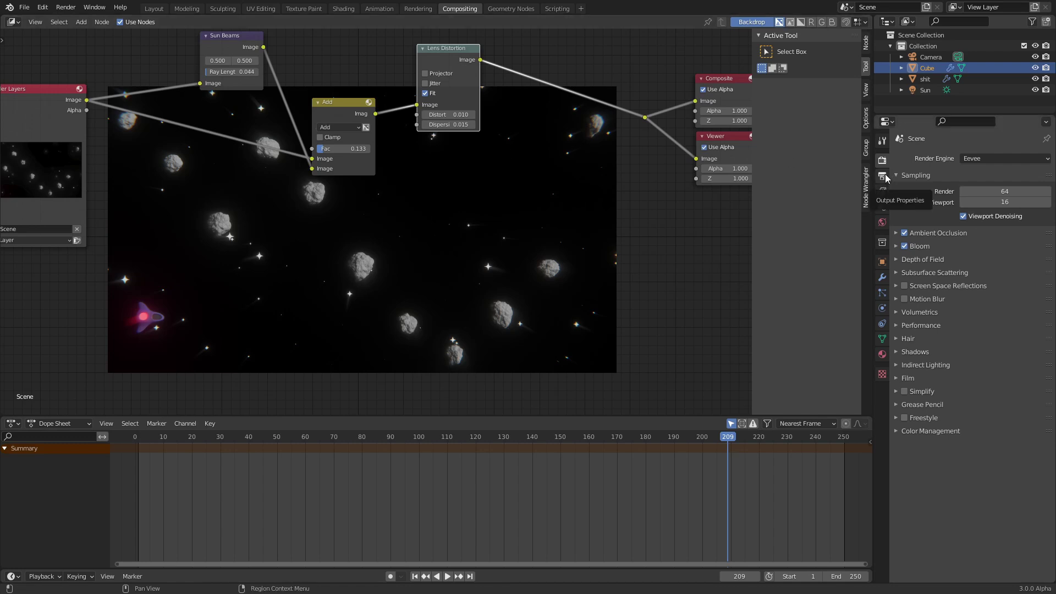
{"action": "key", "text": "q"}
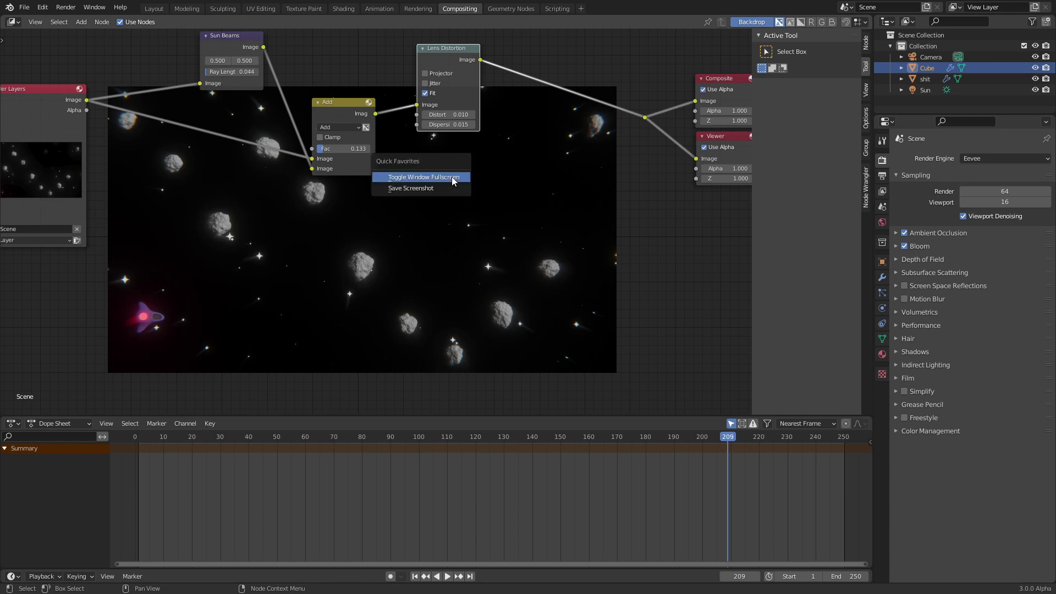
{"action": "left_click", "coordinate": [453, 177]}
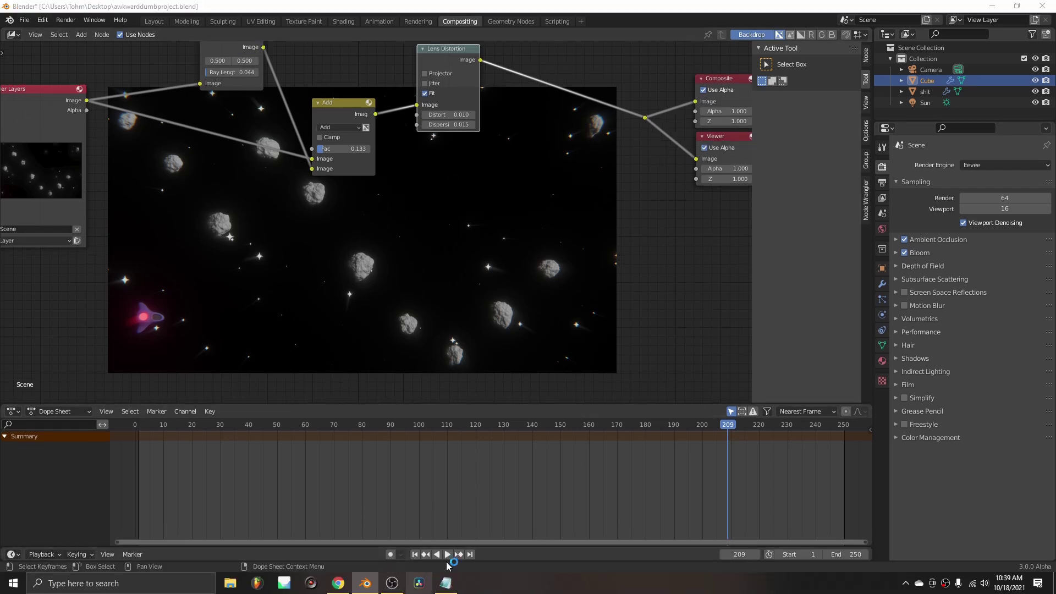
{"action": "key", "text": "q"}
{"action": "left_click", "coordinate": [480, 118]}
{"action": "middle_click_drag", "start_coordinate": [401, 173], "coordinate": [474, 207]}
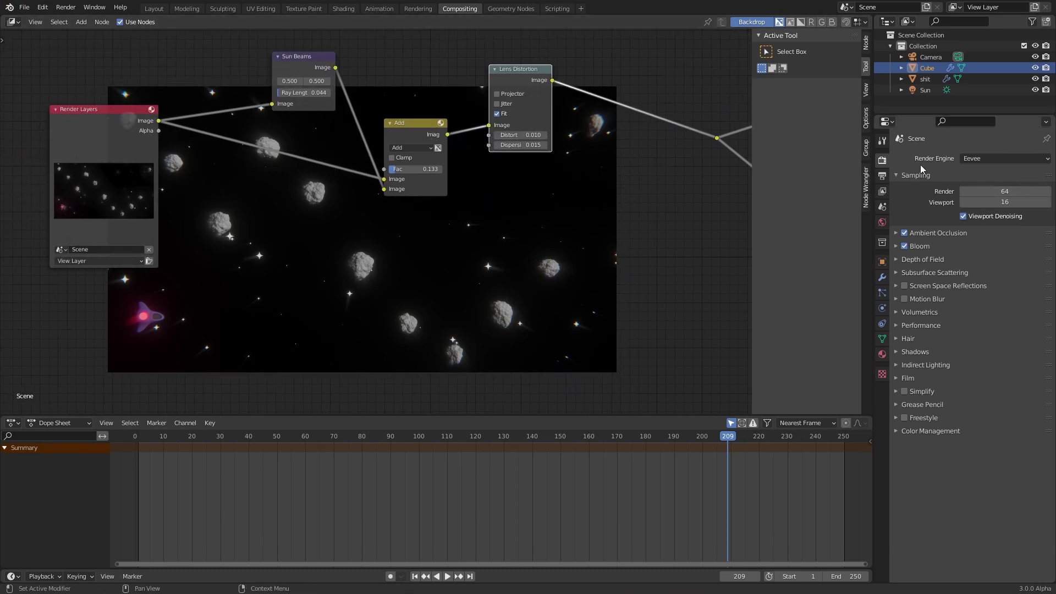
Set the scene's output frame rate to 30 fps
{"action": "left_click", "coordinate": [882, 176]}
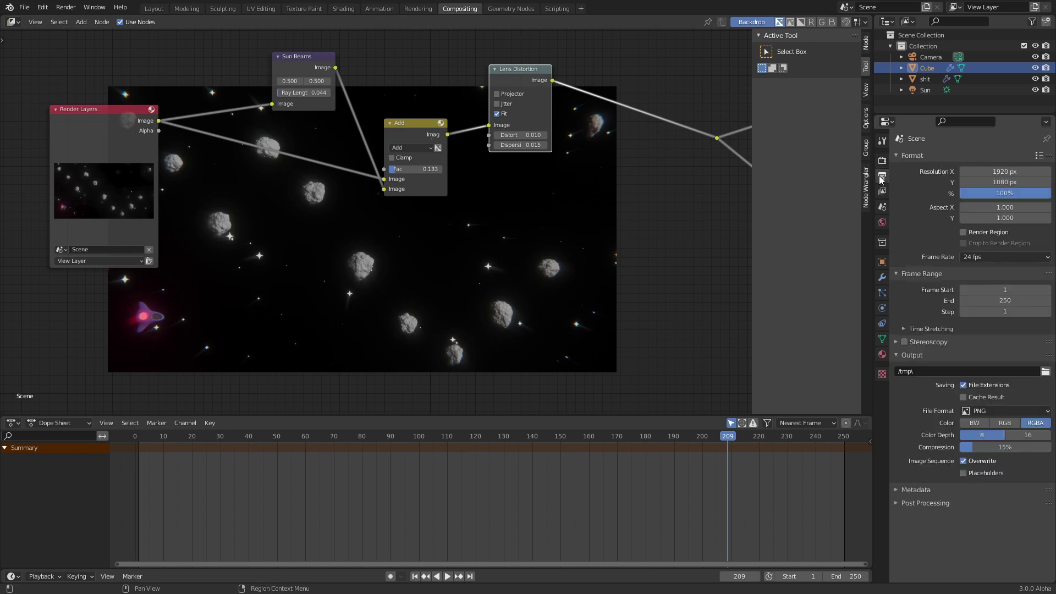
{"action": "left_click", "coordinate": [1006, 257]}
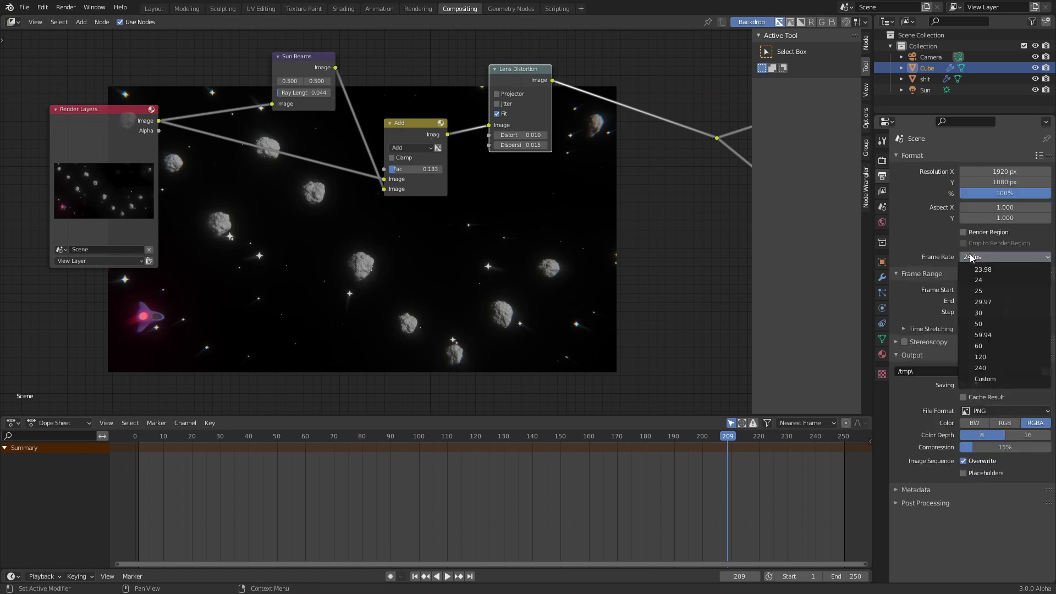
{"action": "left_click", "coordinate": [986, 314]}
Show the front orthographic viewport of the Layout workspace in rendered shading
{"action": "left_click", "coordinate": [155, 8]}
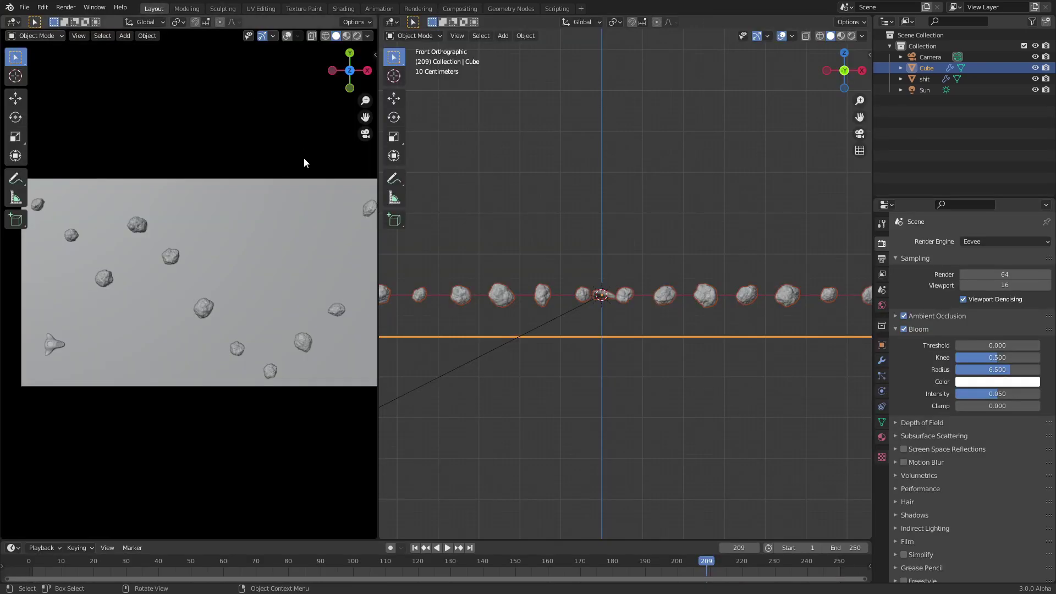
{"action": "left_click", "coordinate": [853, 36]}
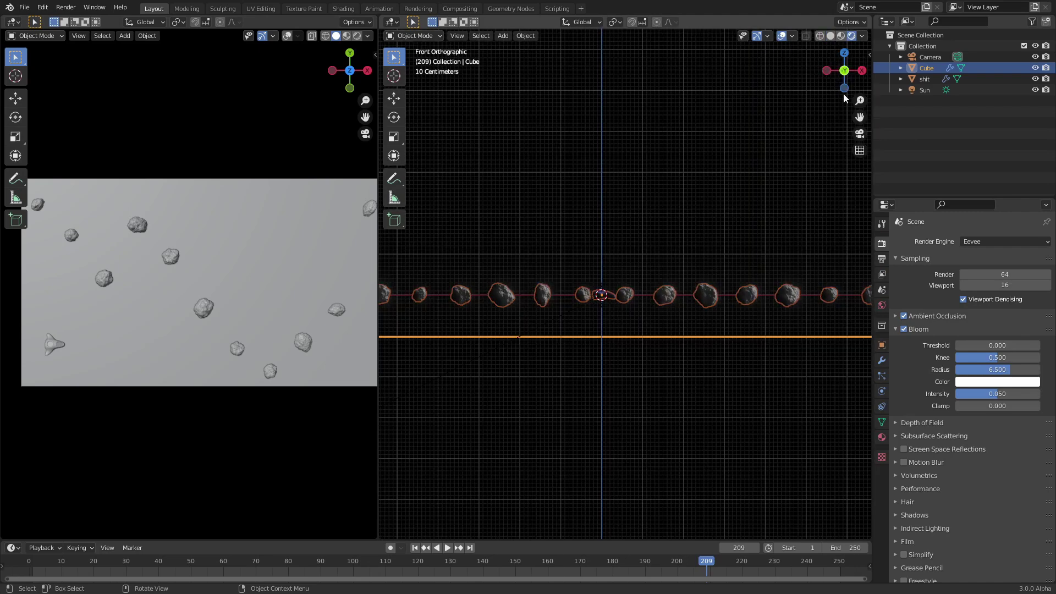
Play back the asteroid animation through the camera in the rendered viewport
{"action": "left_click", "coordinate": [861, 135]}
{"action": "key", "text": "space"}
{"action": "scroll", "coordinate": [755, 216], "scroll_direction": "up", "scroll_amount": 3}
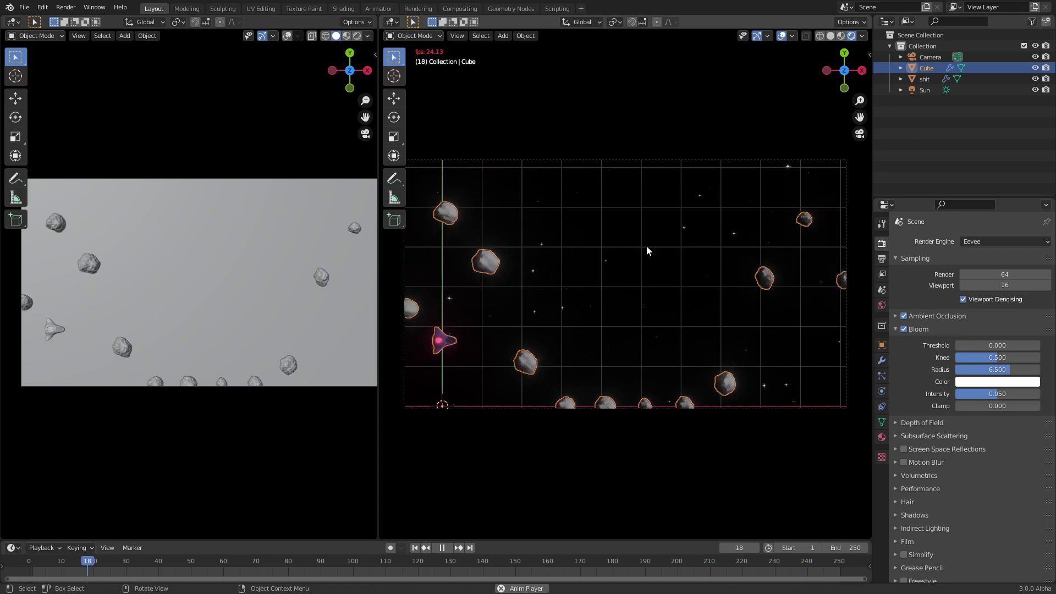
{"action": "key", "text": "space"}
Set the scene's output frame range to end at frame 100
{"action": "left_click", "coordinate": [882, 259]}
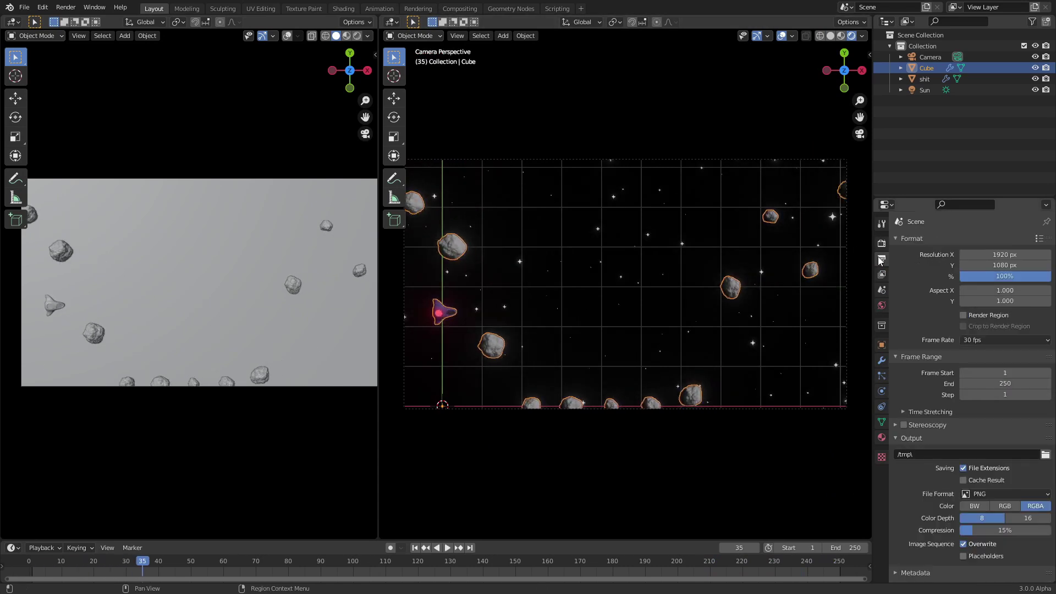
{"action": "left_click", "coordinate": [998, 383]}
{"action": "type", "text": "100"}
{"action": "key", "text": "Return"}
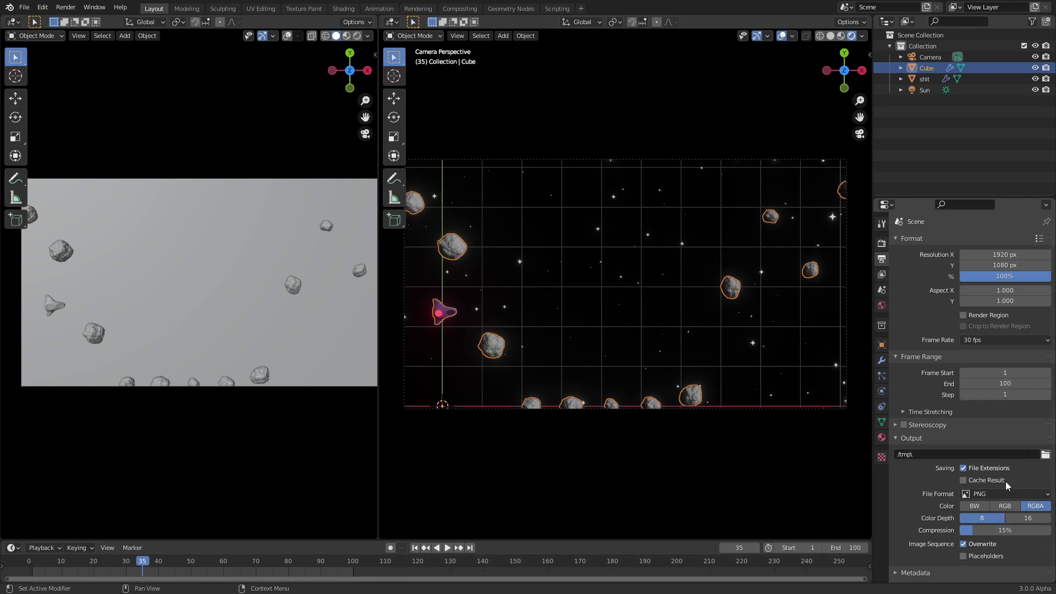
Set the output file format to FFmpeg Video with an MPEG-4 container
{"action": "left_click", "coordinate": [1001, 495]}
{"action": "left_click", "coordinate": [993, 433]}
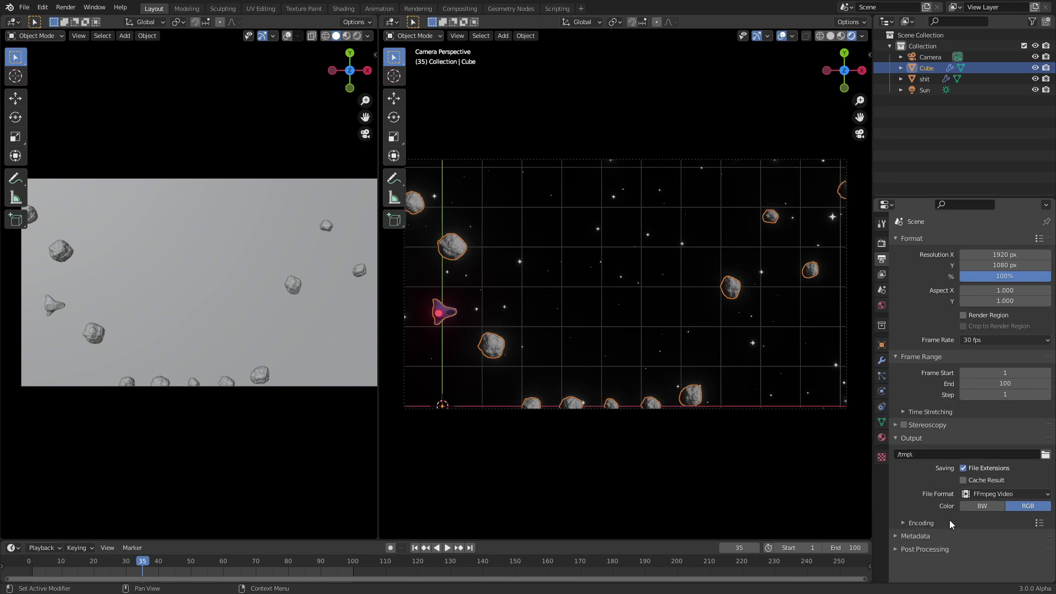
{"action": "left_click", "coordinate": [950, 523]}
{"action": "scroll", "coordinate": [949, 519], "scroll_direction": "down", "scroll_amount": 2}
{"action": "left_click", "coordinate": [971, 494]}
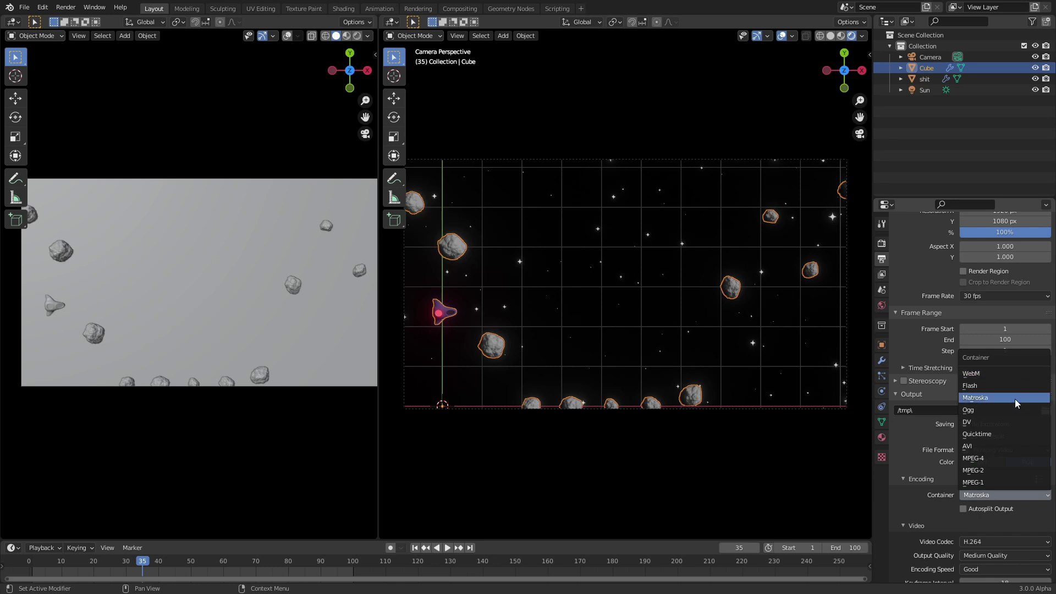
{"action": "left_click", "coordinate": [979, 458]}
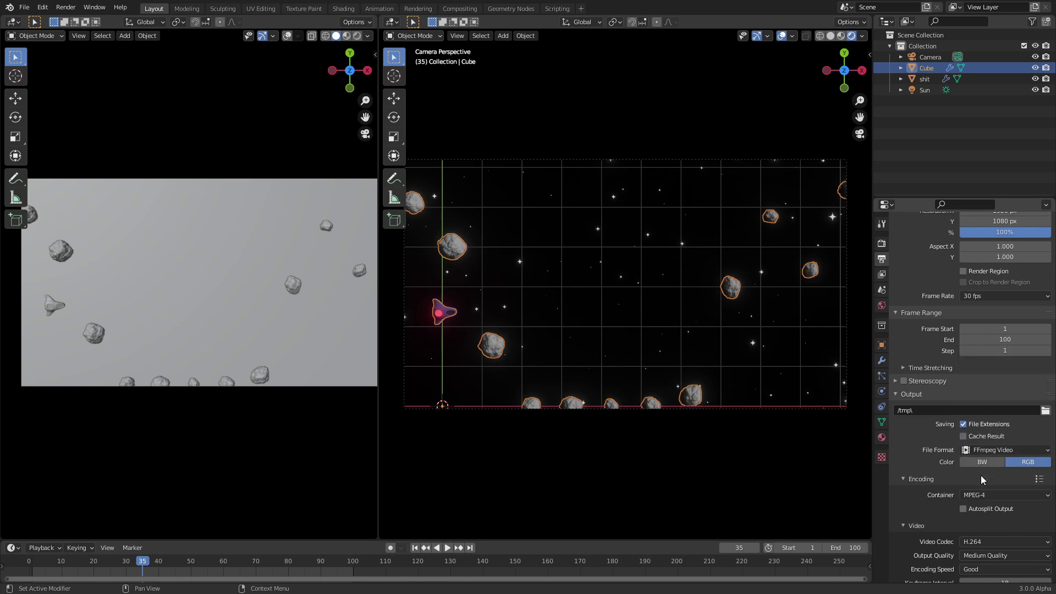
Set the video encoding's output quality to Perceptually Lossless
{"action": "scroll", "coordinate": [979, 536], "scroll_direction": "down", "scroll_amount": 1}
{"action": "left_click", "coordinate": [979, 535]}
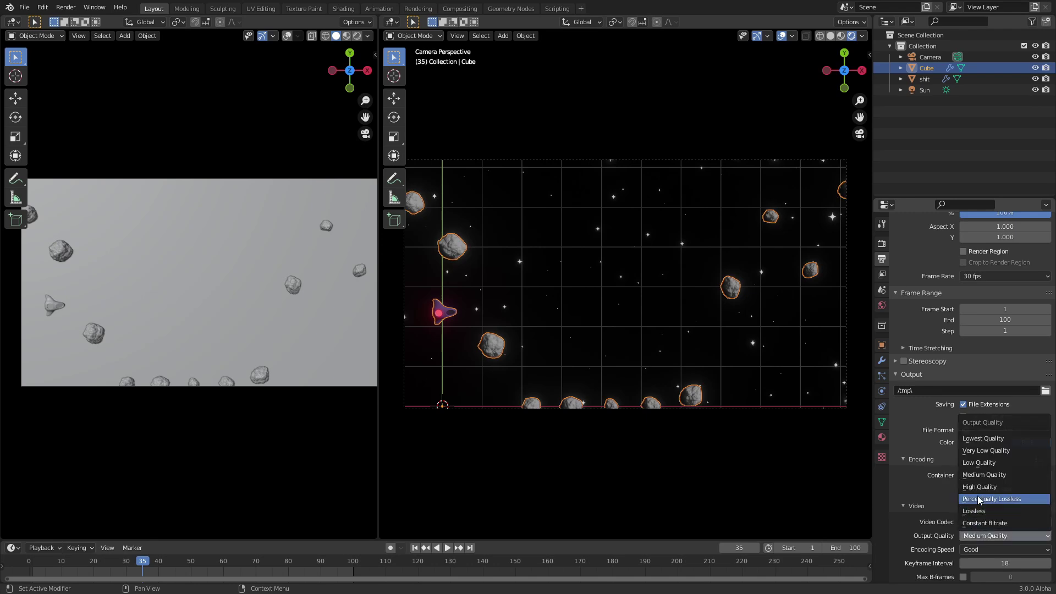
{"action": "left_click", "coordinate": [980, 498]}
Set the render output path to a file named sample100frame on the Desktop
{"action": "left_click", "coordinate": [1045, 390]}
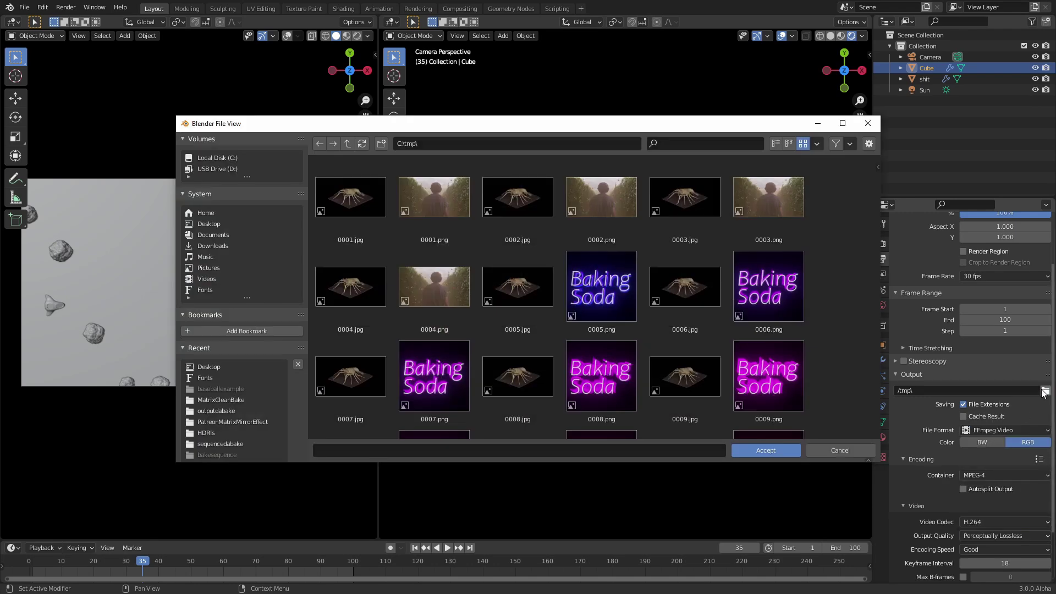
{"action": "left_click", "coordinate": [232, 367]}
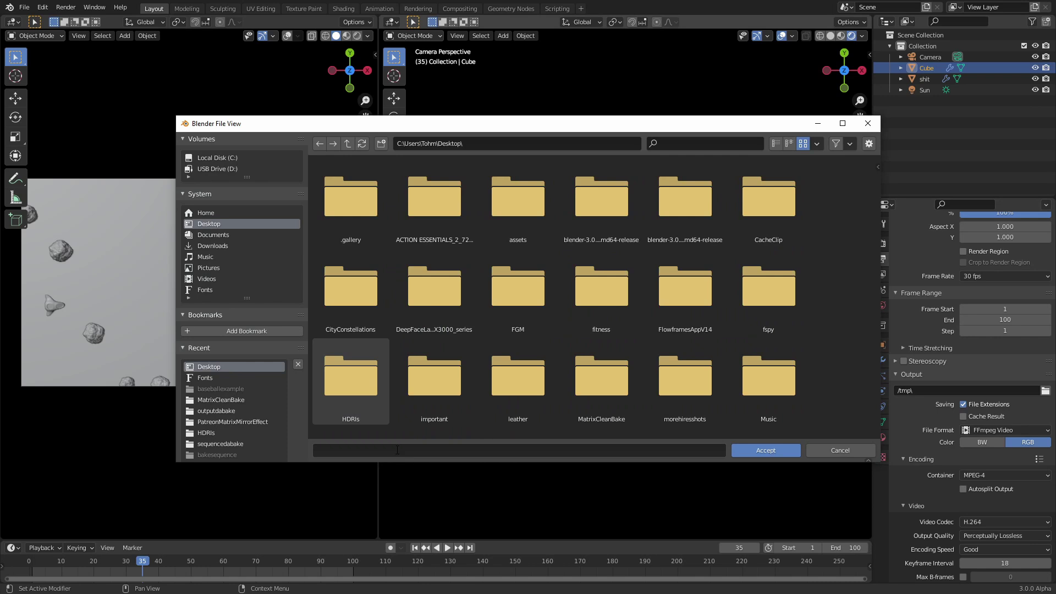
{"action": "left_click", "coordinate": [397, 450]}
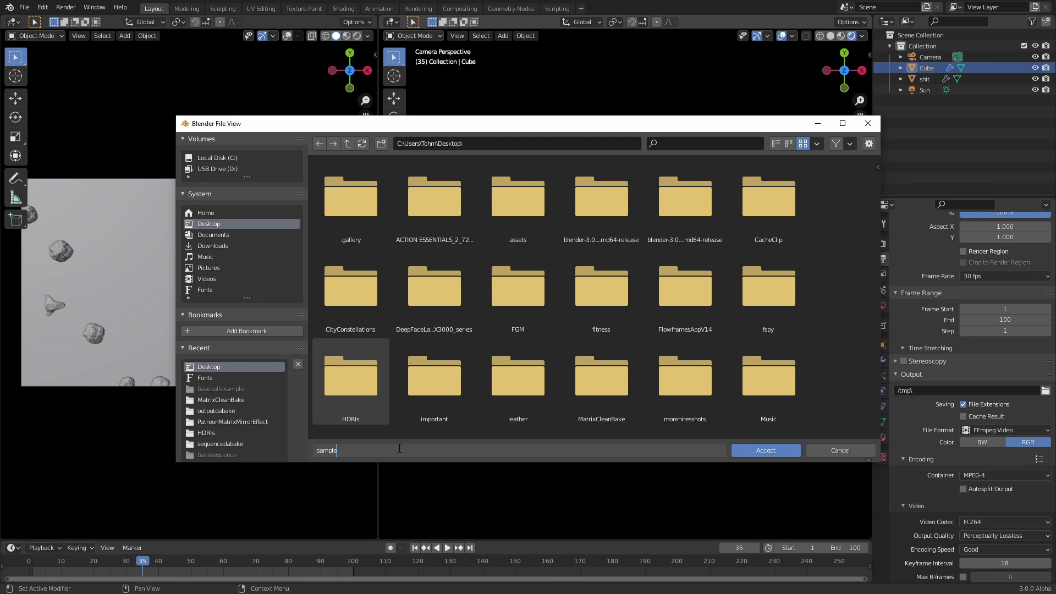
{"action": "key", "text": "Return"}
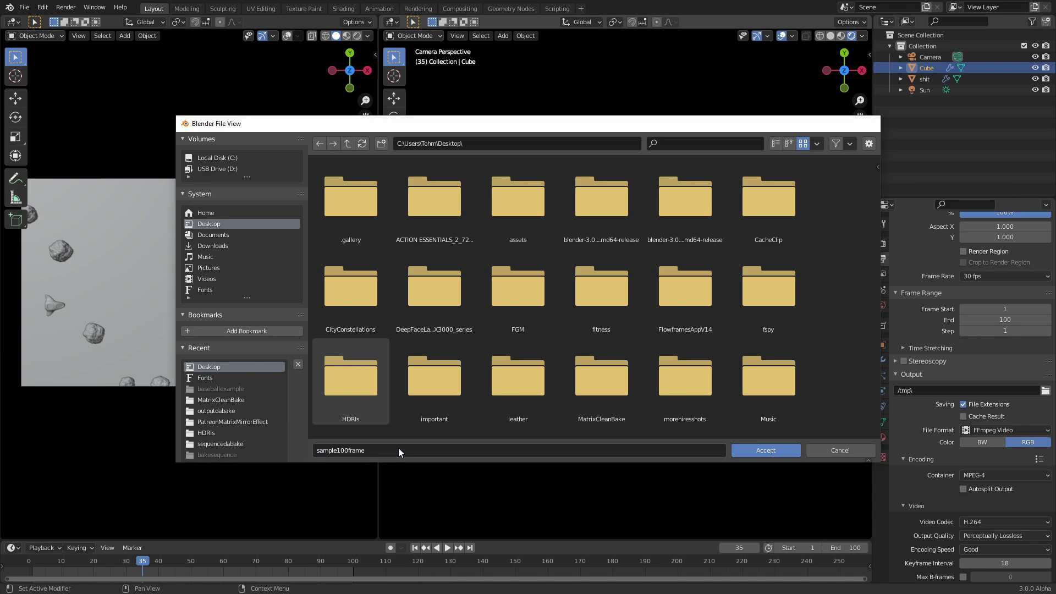
Save the project and render the animation, moving the render window clear of the screen's upper edge
{"action": "key", "text": "ctrl+s"}
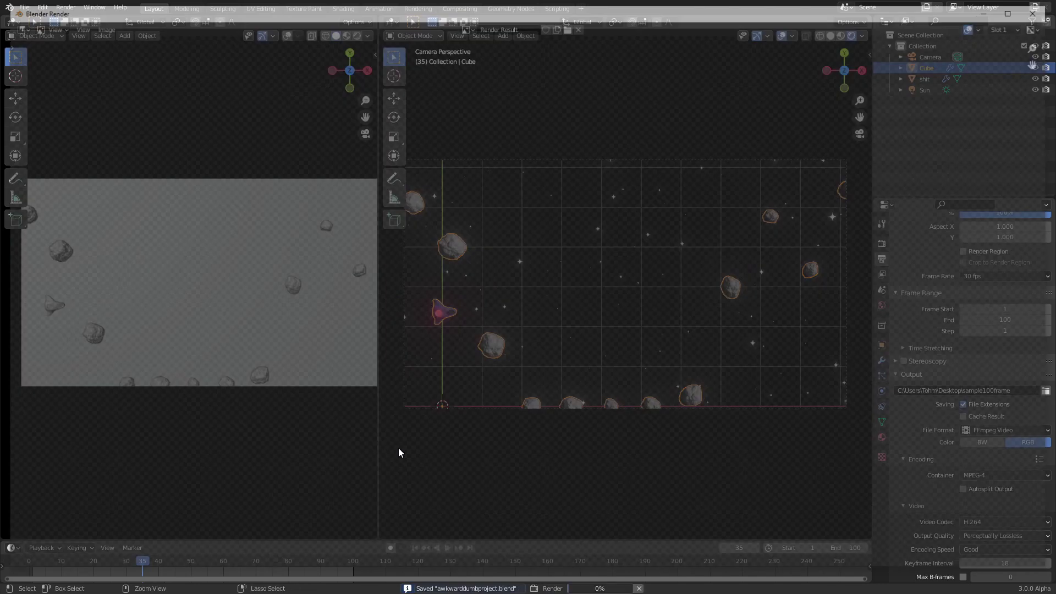
{"action": "key", "text": "ctrl+F12"}
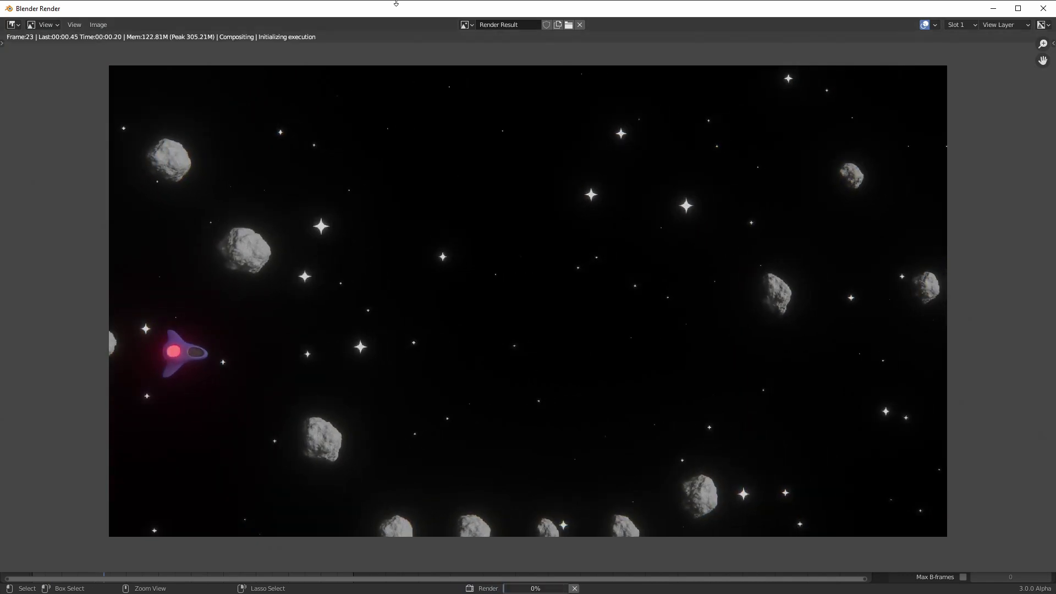
{"action": "left_click_drag", "start_coordinate": [410, 11], "coordinate": [441, 60]}
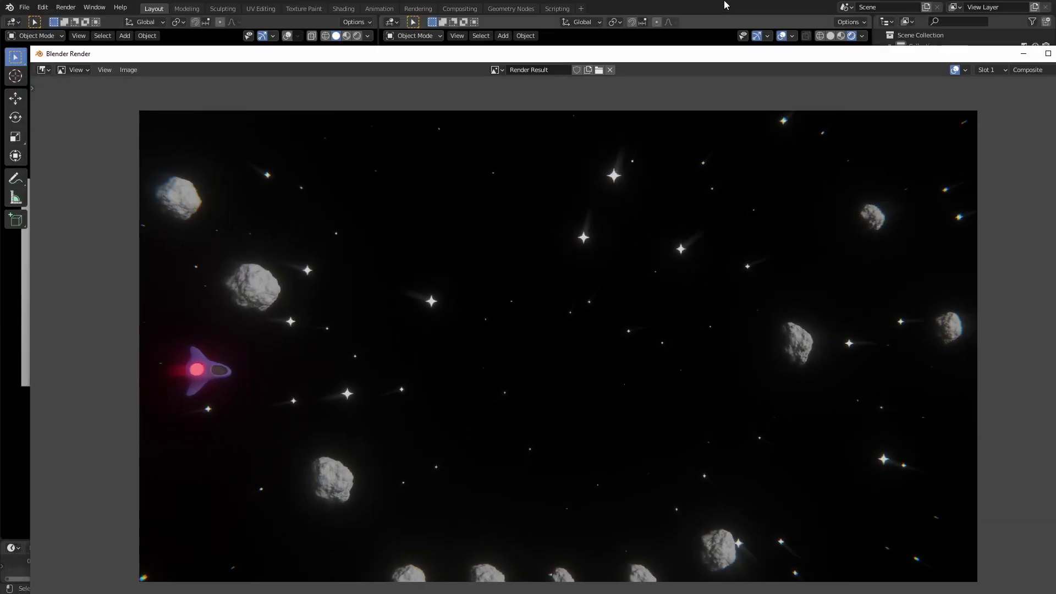
Switch from the Blender render to DaVinci Resolve
{"action": "left_click", "coordinate": [727, 4]}
{"action": "key", "text": "q"}
{"action": "left_click", "coordinate": [694, 41]}
{"action": "mouse_move", "coordinate": [366, 583]}
{"action": "left_click", "coordinate": [420, 535]}
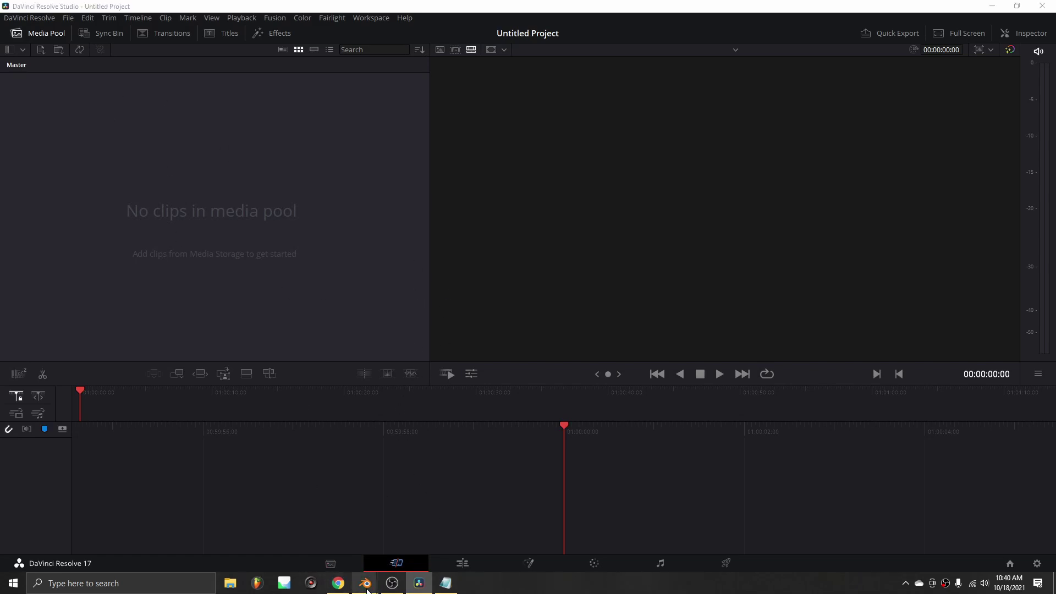
Check the render's progress in Blender and return to DaVinci Resolve
{"action": "mouse_move", "coordinate": [366, 583]}
{"action": "left_click", "coordinate": [443, 554]}
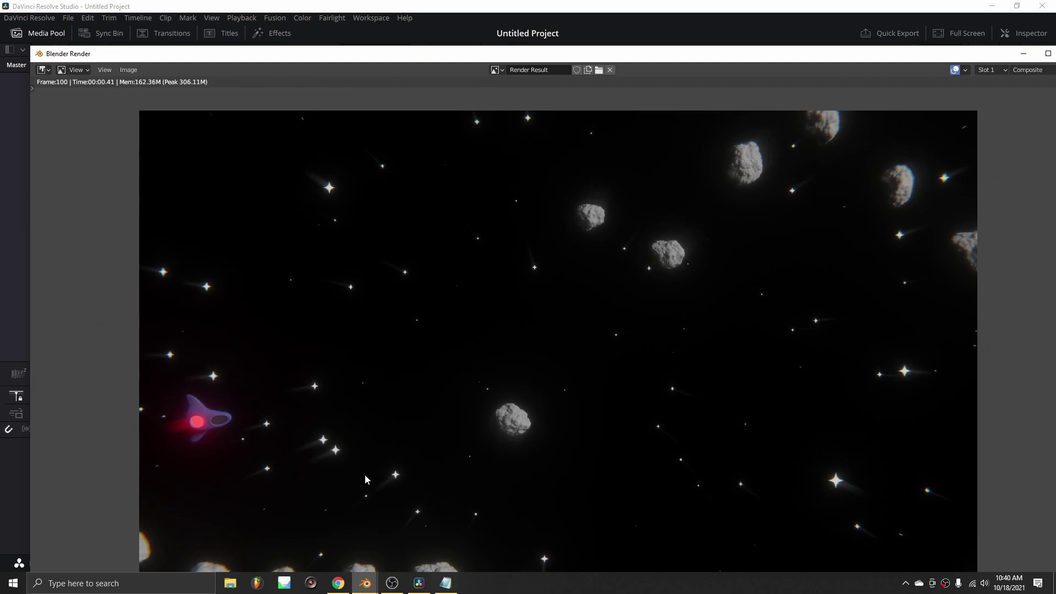
{"action": "left_click", "coordinate": [378, 4]}
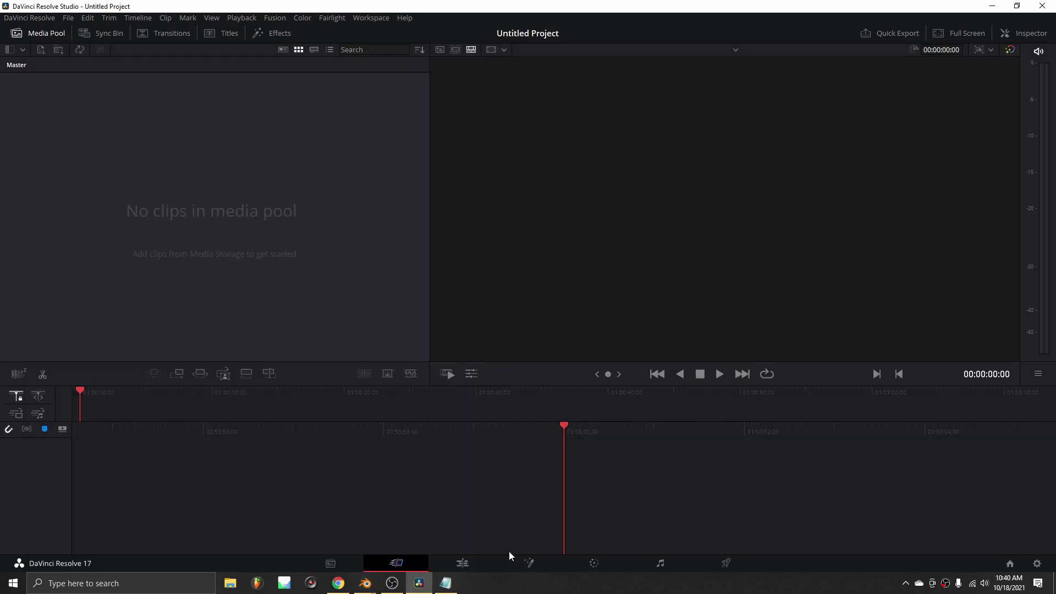
Import the sample100frame0001-0100 video from the Desktop into the Edit page's media pool
{"action": "left_click", "coordinate": [457, 562]}
{"action": "left_click", "coordinate": [65, 33]}
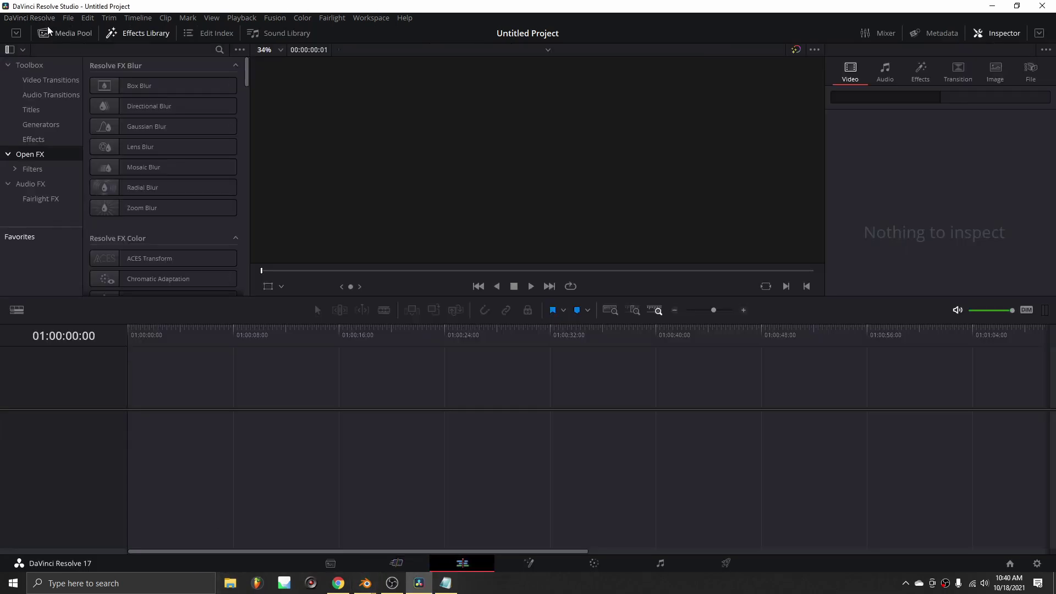
{"action": "left_click", "coordinate": [232, 584]}
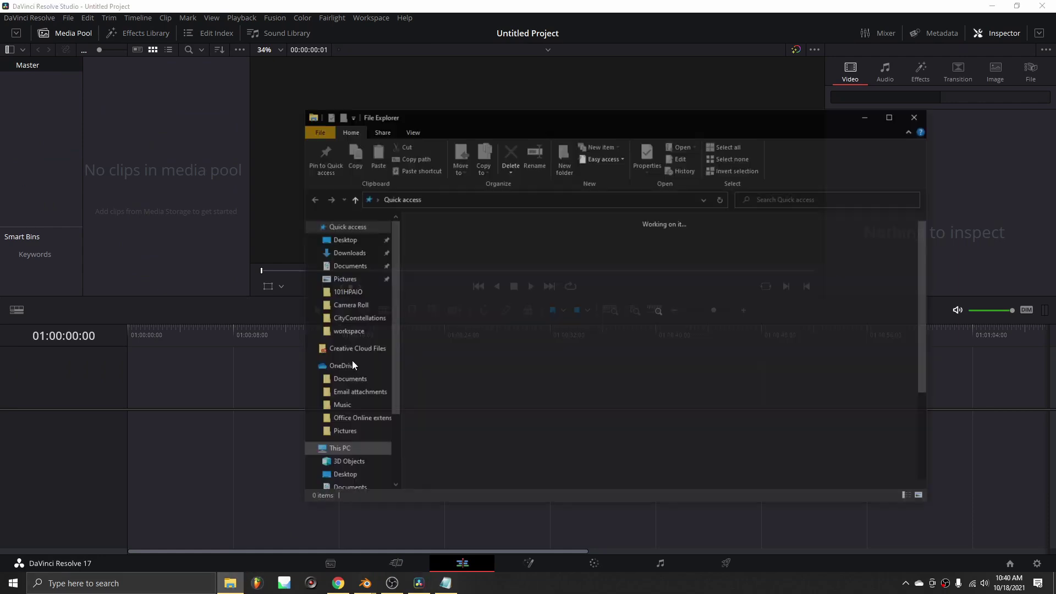
{"action": "scroll", "coordinate": [515, 290], "scroll_direction": "down", "scroll_amount": 5}
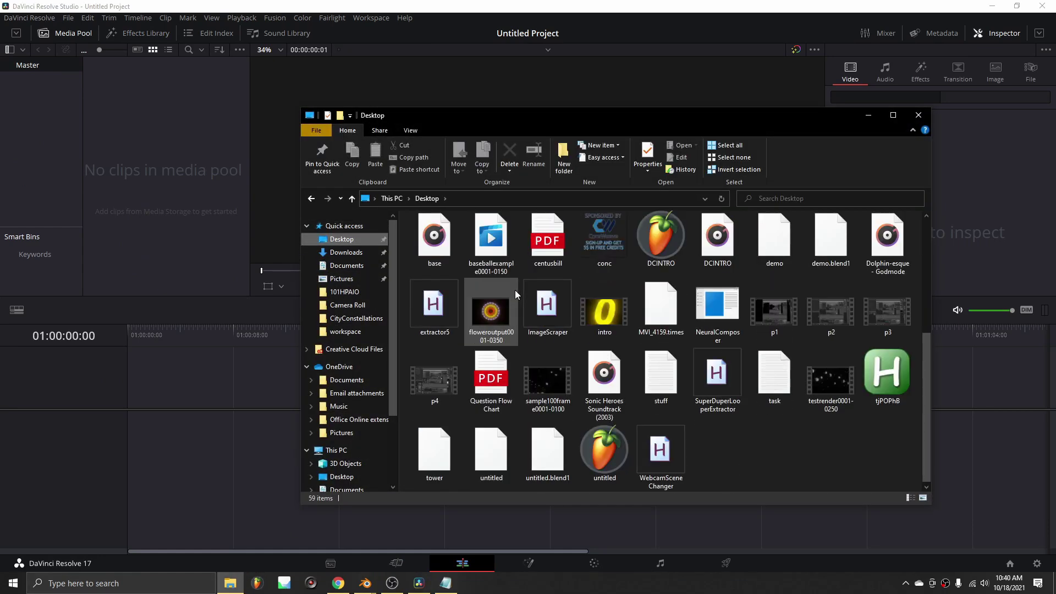
{"action": "left_click_drag", "start_coordinate": [549, 364], "coordinate": [476, 449]}
{"action": "scroll", "coordinate": [481, 444], "scroll_direction": "down", "scroll_amount": 3}
{"action": "left_click", "coordinate": [533, 409]}
{"action": "left_click_drag", "start_coordinate": [533, 409], "coordinate": [130, 195]}
{"action": "left_click", "coordinate": [624, 340]}
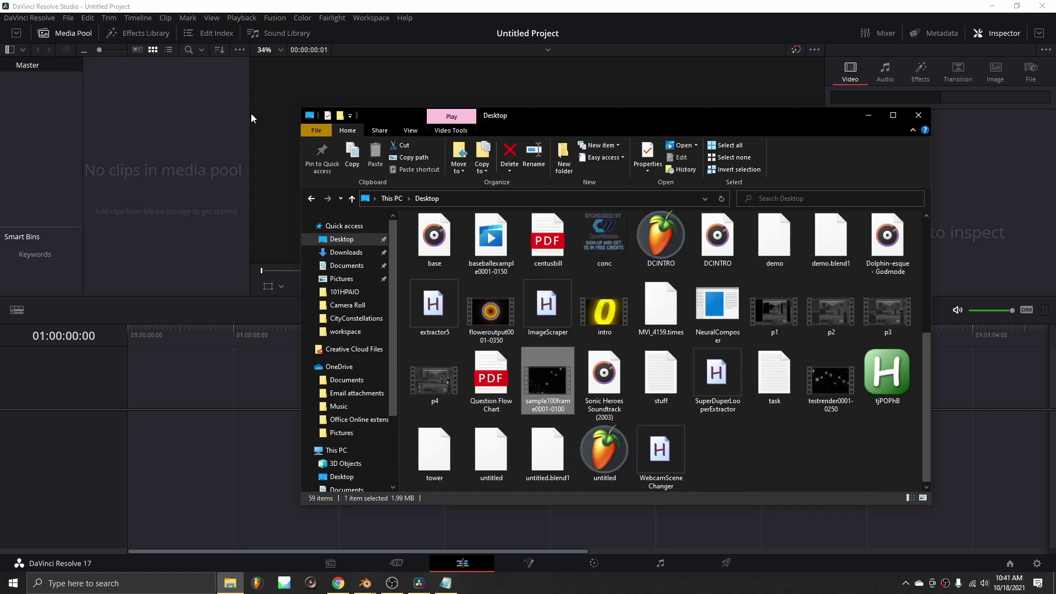
Place the sample100frame0001-0100 clip at the start of a new timeline and select it
{"action": "left_click", "coordinate": [125, 85]}
{"action": "left_click_drag", "start_coordinate": [126, 85], "coordinate": [145, 429]}
{"action": "left_click", "coordinate": [193, 437]}
Play the clip twice from the beginning and return the playhead to the start
{"action": "key", "text": "space"}
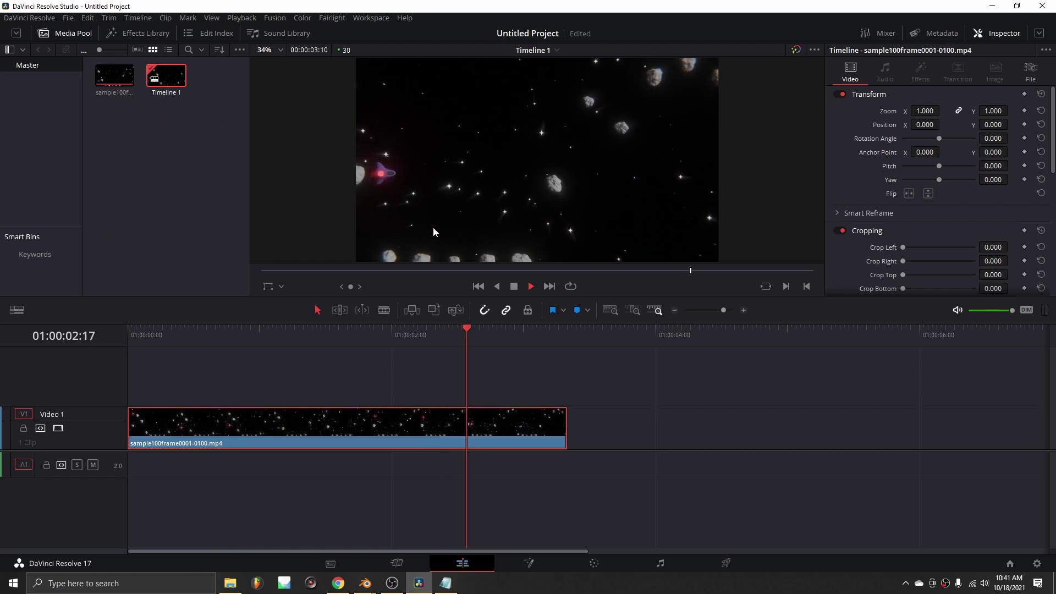
{"action": "key", "text": "Home"}
{"action": "key", "text": "space"}
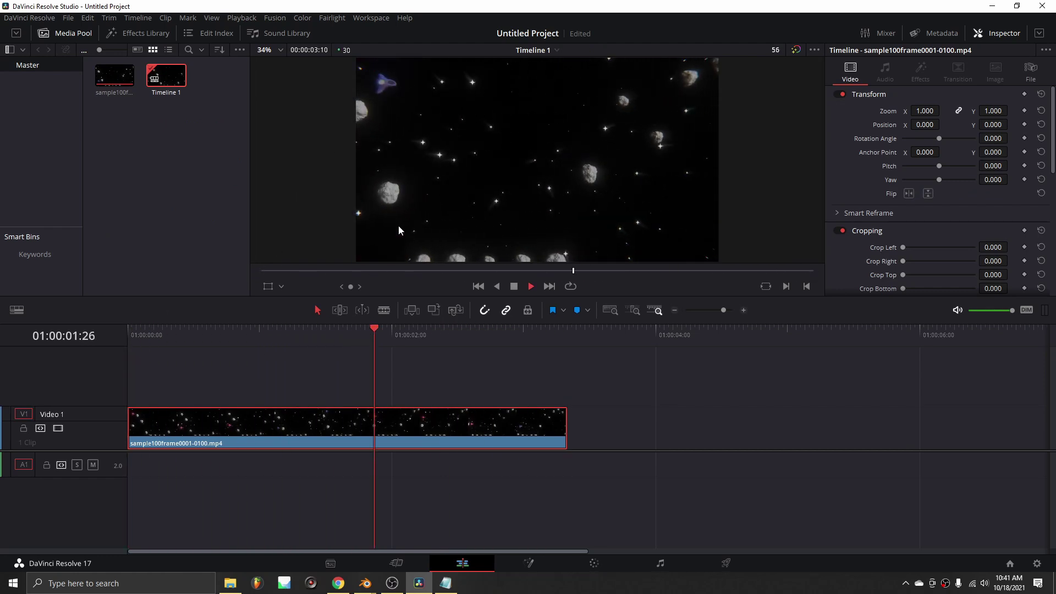
{"action": "key", "text": "Home"}
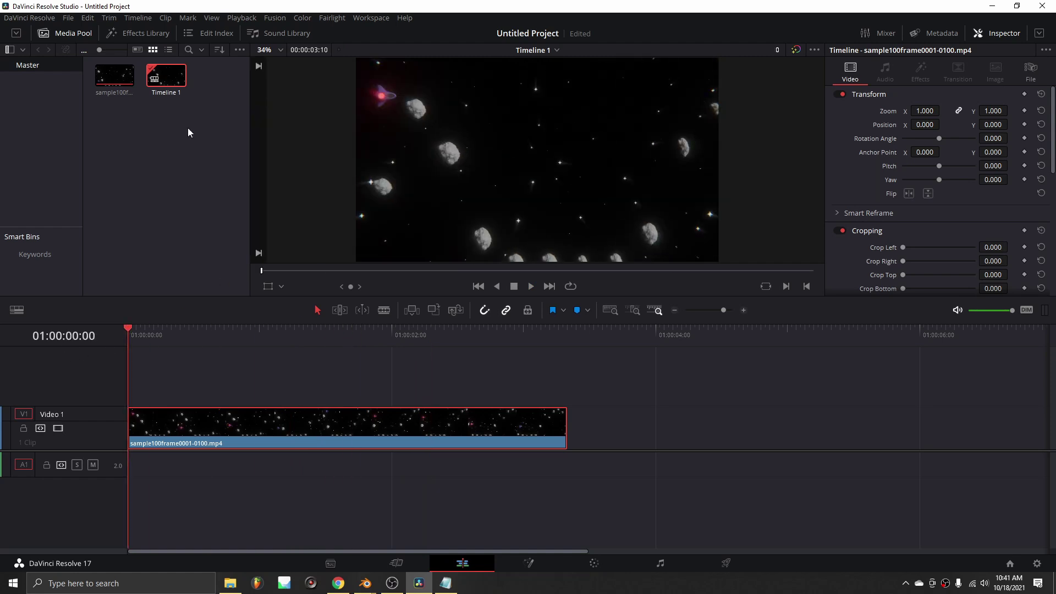
Search the effects library for "anal" and apply Analog Damage to the sample100frame0001-0100 clip
{"action": "left_click", "coordinate": [225, 199]}
{"action": "left_click", "coordinate": [120, 39]}
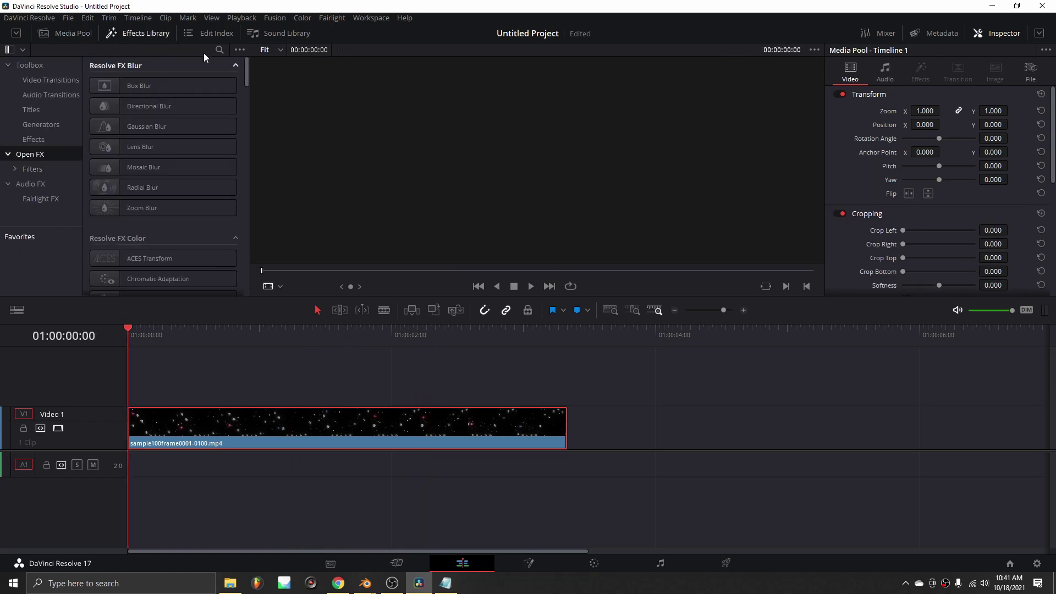
{"action": "left_click", "coordinate": [220, 50]}
{"action": "type", "text": "anal"}
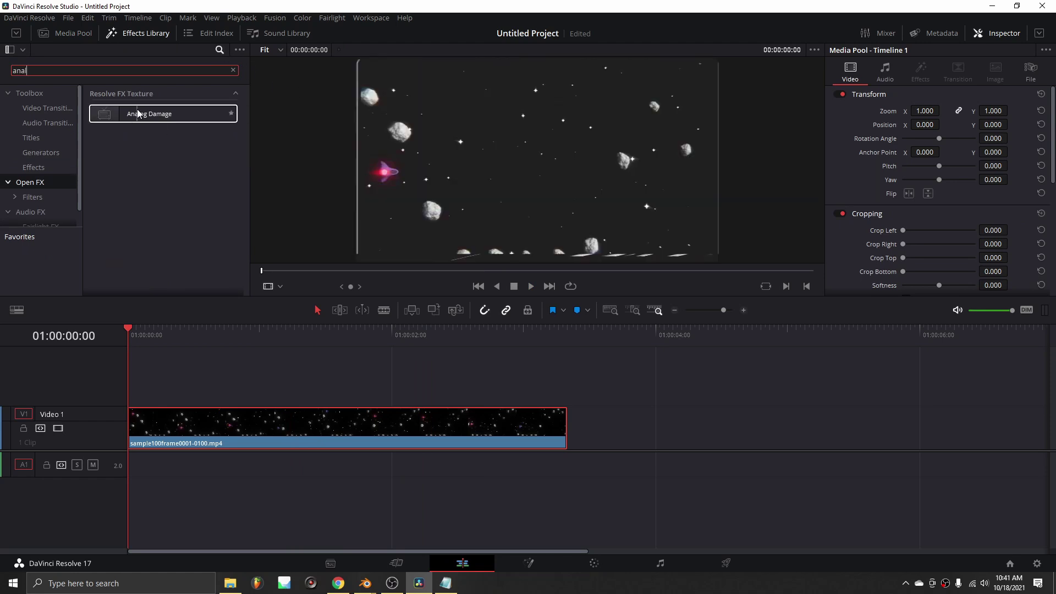
{"action": "left_click_drag", "start_coordinate": [137, 113], "coordinate": [187, 440]}
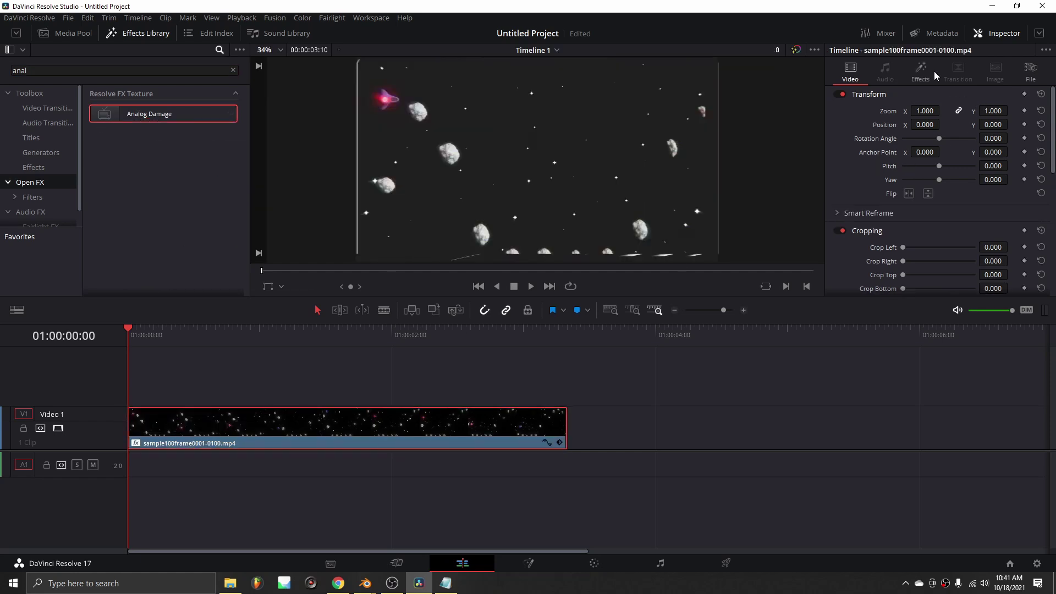
Set the Analog Damage preset to Early Television and preview the clip briefly
{"action": "left_click", "coordinate": [935, 80]}
{"action": "left_click", "coordinate": [945, 133]}
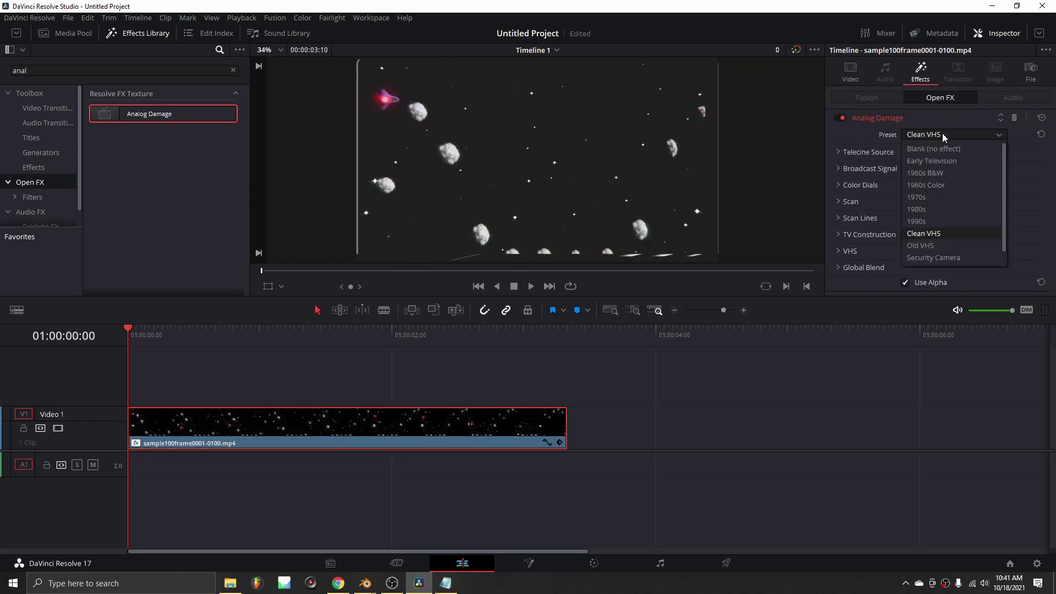
{"action": "left_click", "coordinate": [938, 163]}
{"action": "key", "text": "space"}
{"action": "key", "text": "space"}
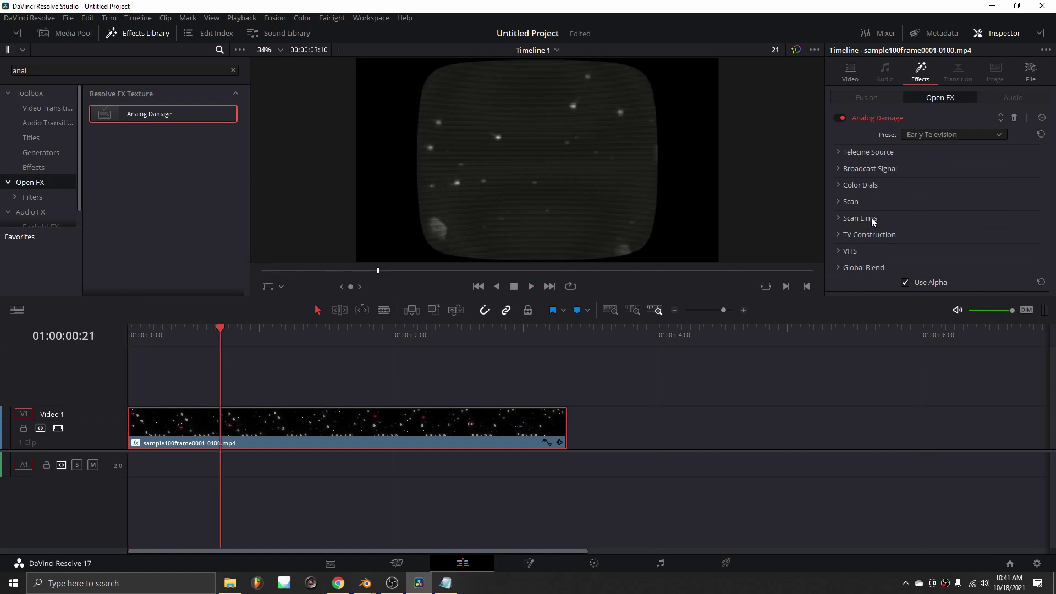
Set the TV Construction Mask Aspect to 2.333 and Mask Curvature to 0.484, and preview the result
{"action": "left_click", "coordinate": [846, 236]}
{"action": "scroll", "coordinate": [945, 259], "scroll_direction": "down", "scroll_amount": 3}
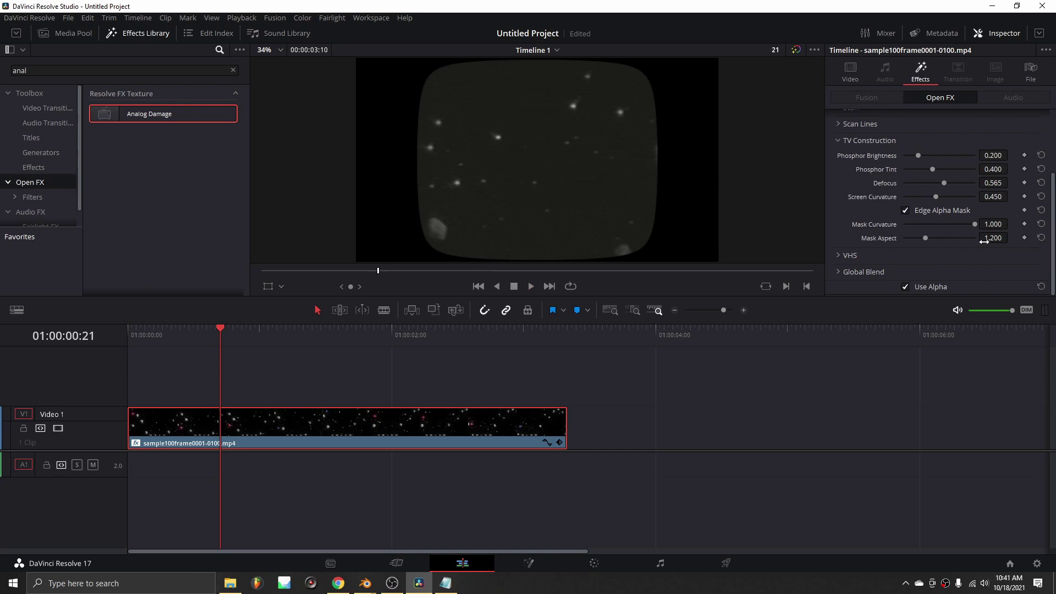
{"action": "left_click_drag", "start_coordinate": [994, 238], "coordinate": [975, 224]}
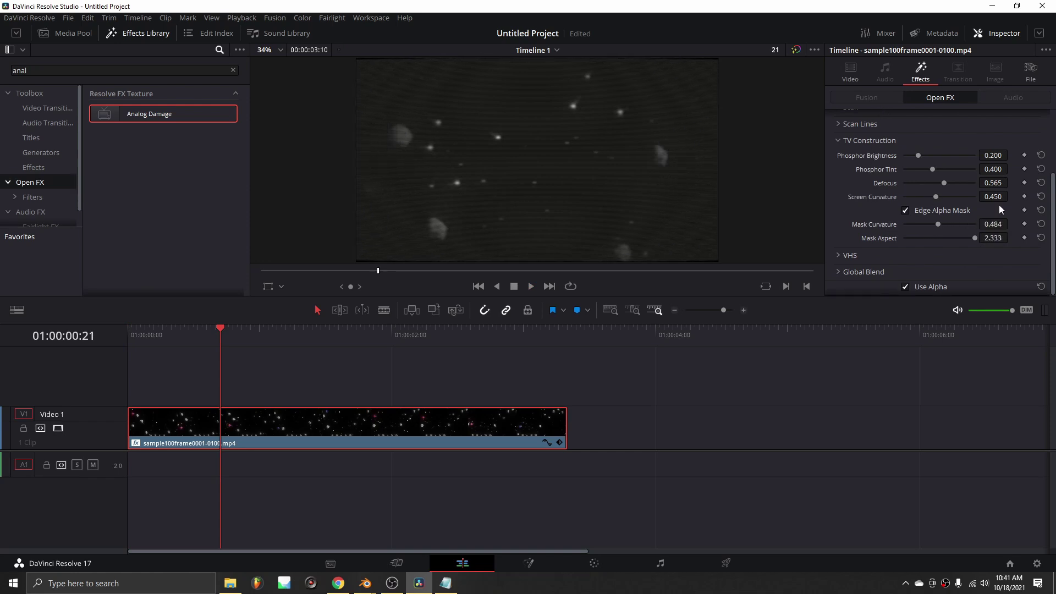
{"action": "key", "text": "space"}
{"action": "scroll", "coordinate": [907, 199], "scroll_direction": "up", "scroll_amount": 3}
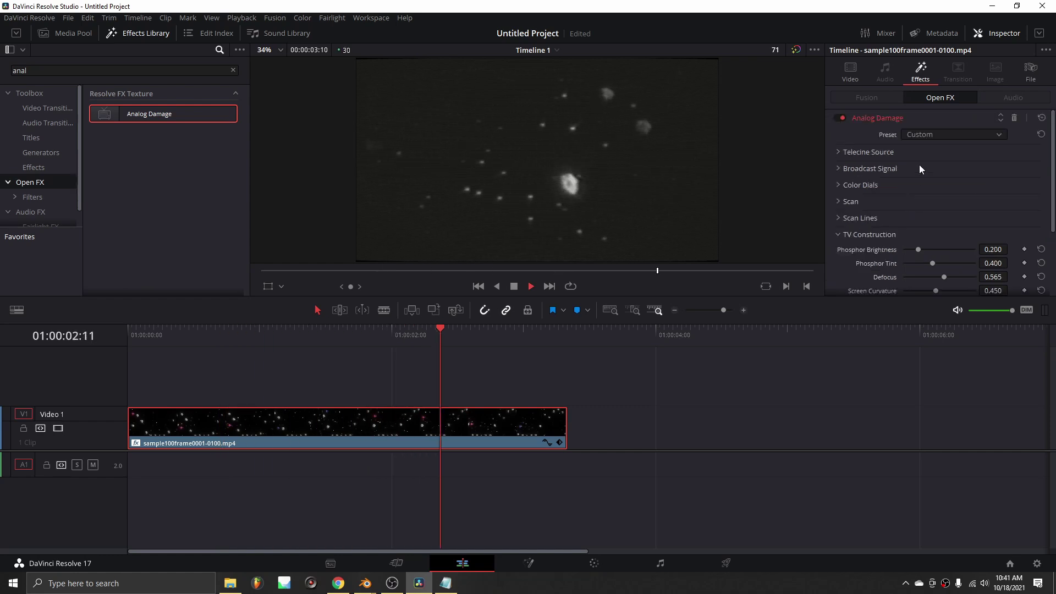
Try the 1960s B&W and 1960s Color presets on the Analog Damage effect
{"action": "left_click", "coordinate": [920, 135]}
{"action": "left_click", "coordinate": [935, 173]}
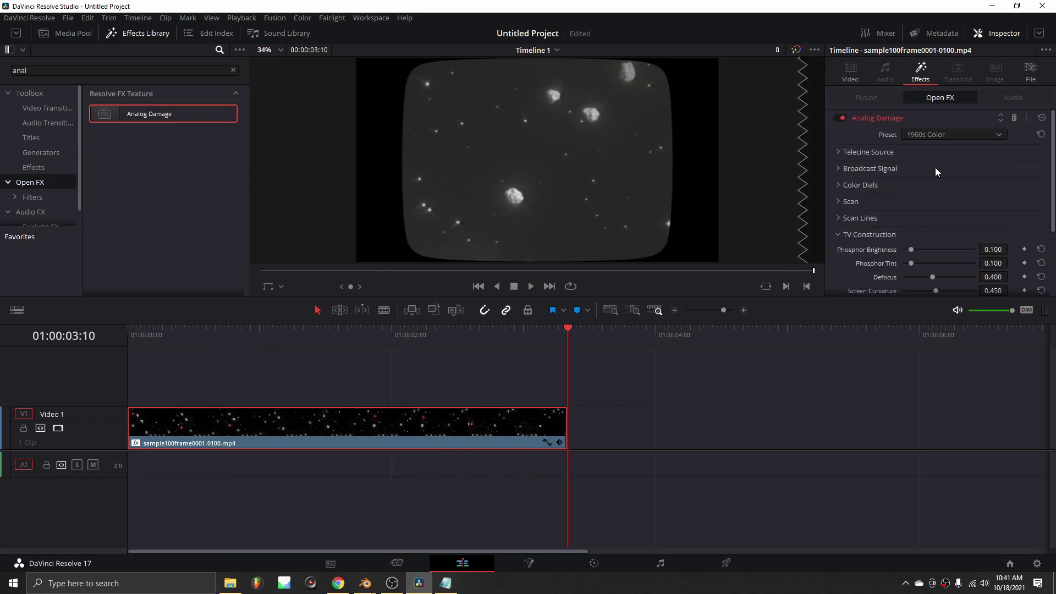
{"action": "left_click", "coordinate": [923, 135]}
{"action": "left_click", "coordinate": [933, 183]}
Set the Analog Damage preset to 1970s and its TV Construction Mask Aspect to about 1.791
{"action": "left_click", "coordinate": [919, 137]}
{"action": "left_click", "coordinate": [916, 197]}
{"action": "scroll", "coordinate": [943, 219], "scroll_direction": "down", "scroll_amount": 3}
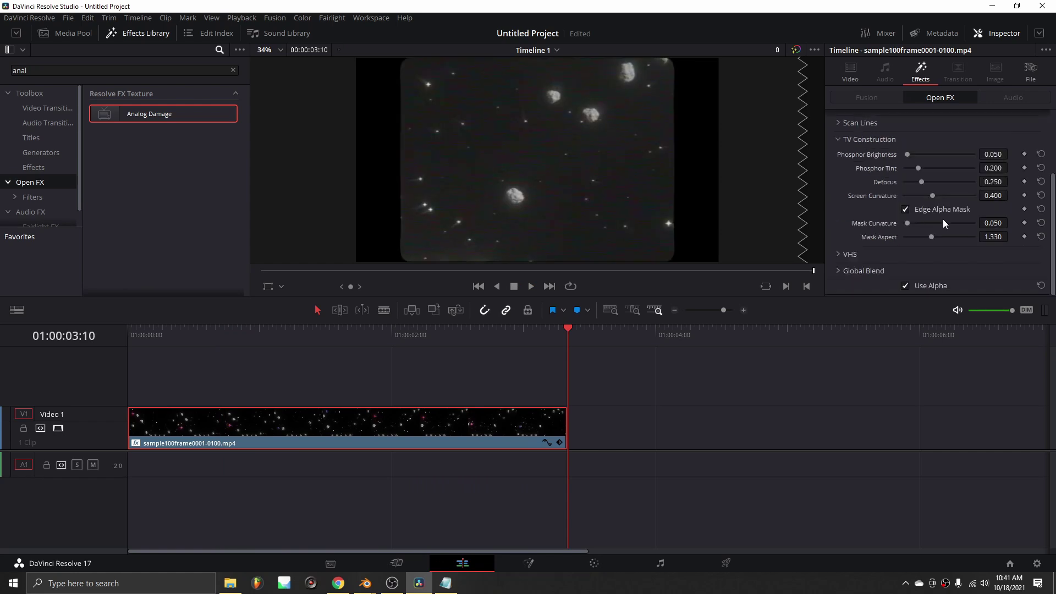
{"action": "left_click_drag", "start_coordinate": [993, 236], "coordinate": [1012, 236]}
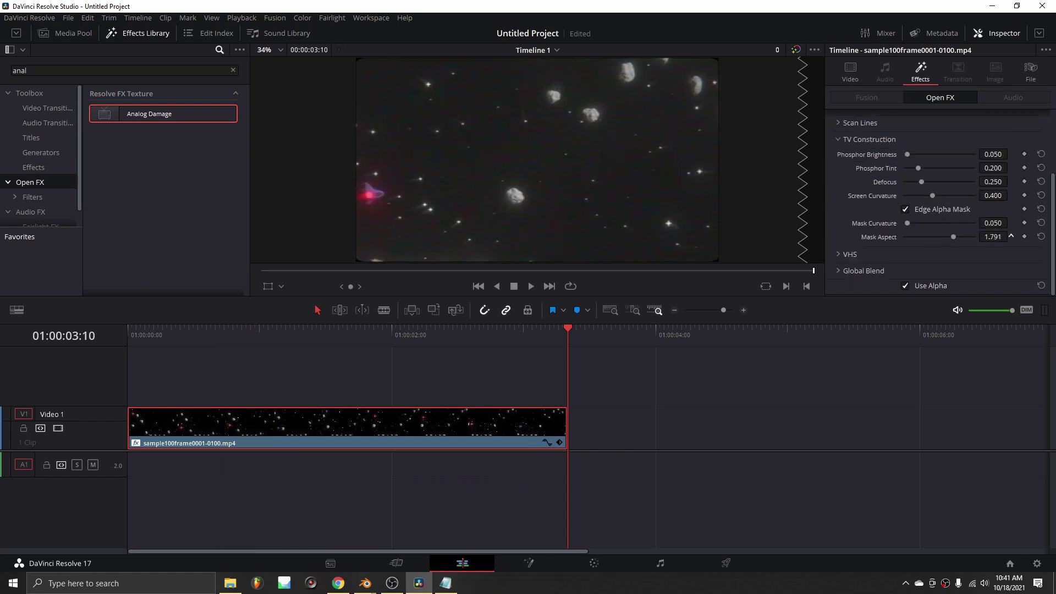
Preview the clip from the start, and set the Analog Damage preset to Old VHS
{"action": "key", "text": "Home"}
{"action": "key", "text": "space"}
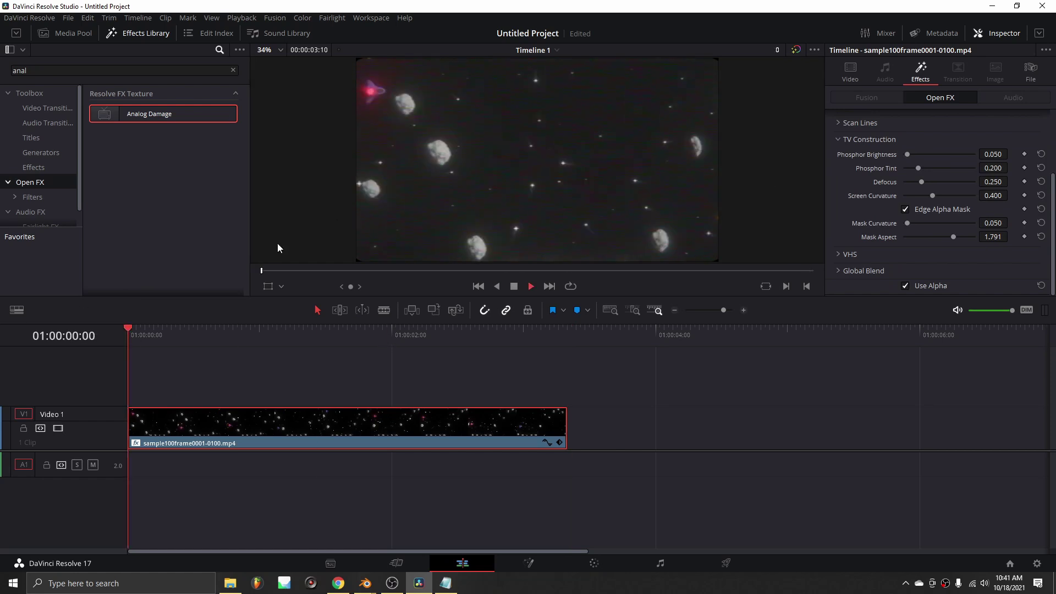
{"action": "scroll", "coordinate": [942, 220], "scroll_direction": "up", "scroll_amount": 3}
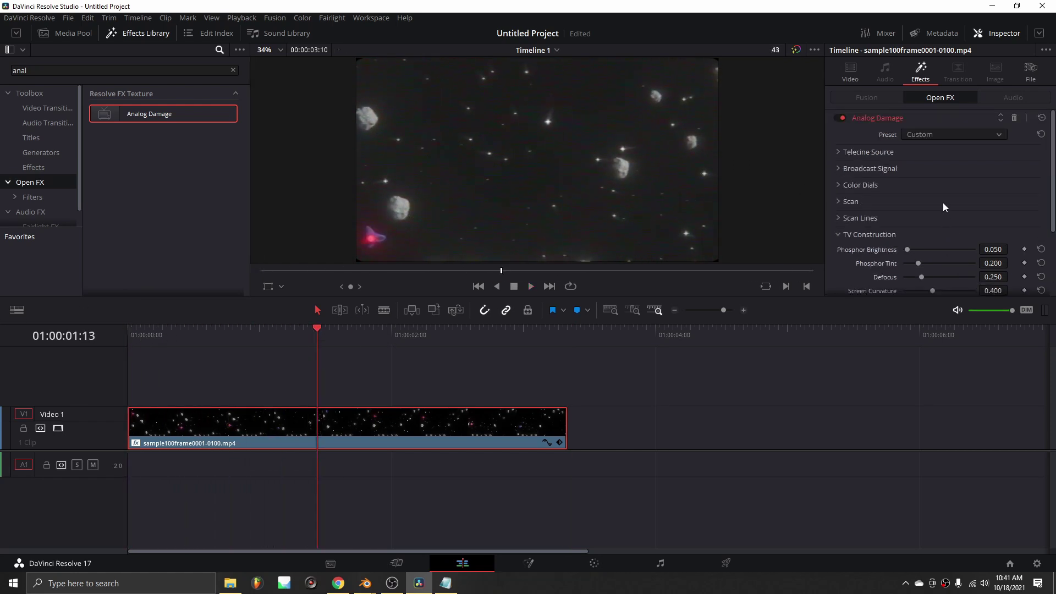
{"action": "left_click", "coordinate": [926, 137]}
{"action": "left_click", "coordinate": [921, 229]}
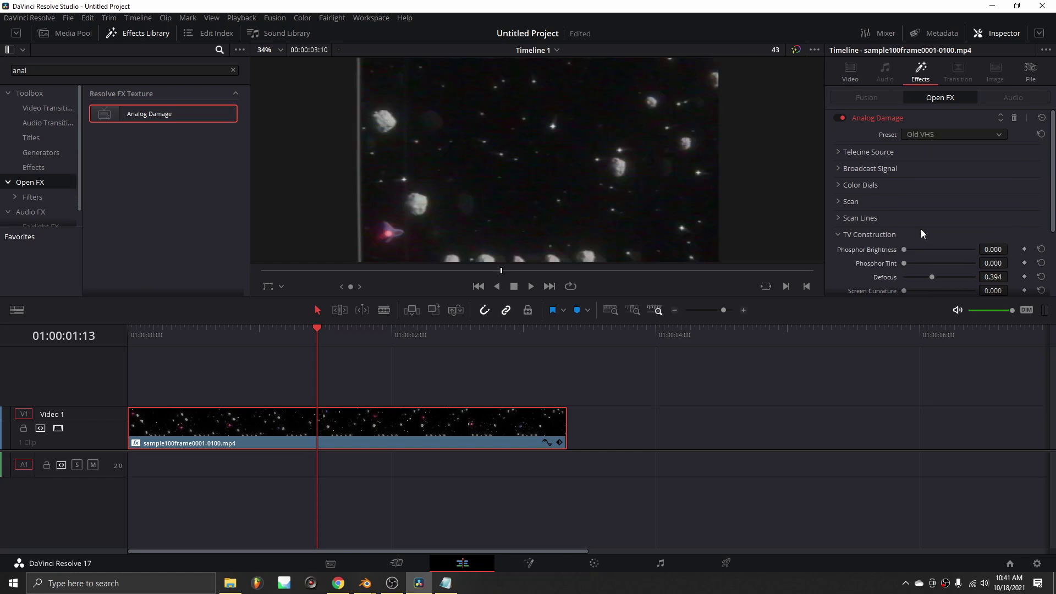
{"action": "key", "text": "space"}
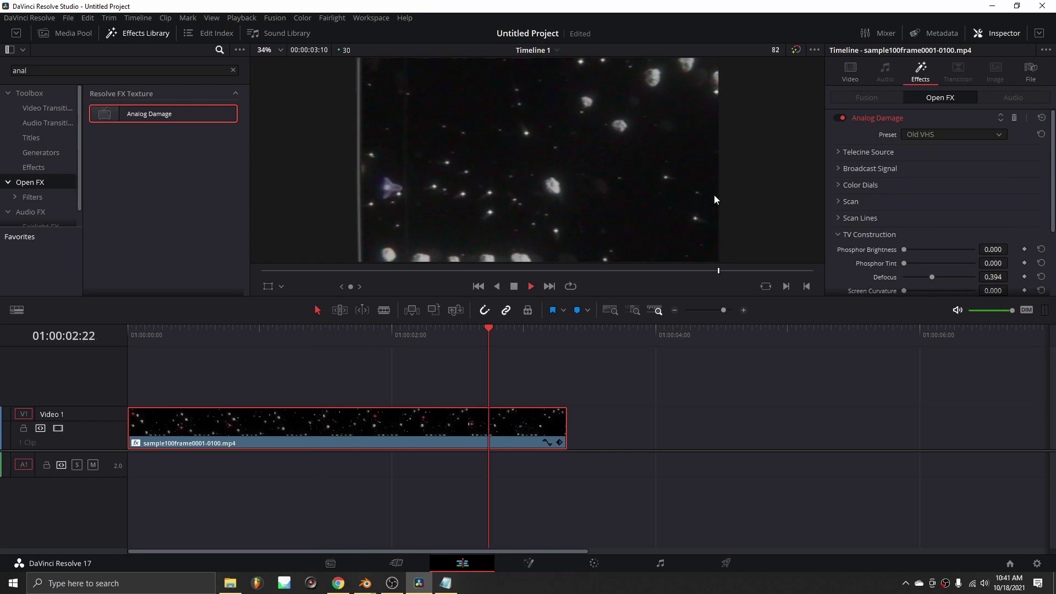
Replay the clip to examine the Old VHS look and view the Telecine Source settings
{"action": "left_click", "coordinate": [130, 333]}
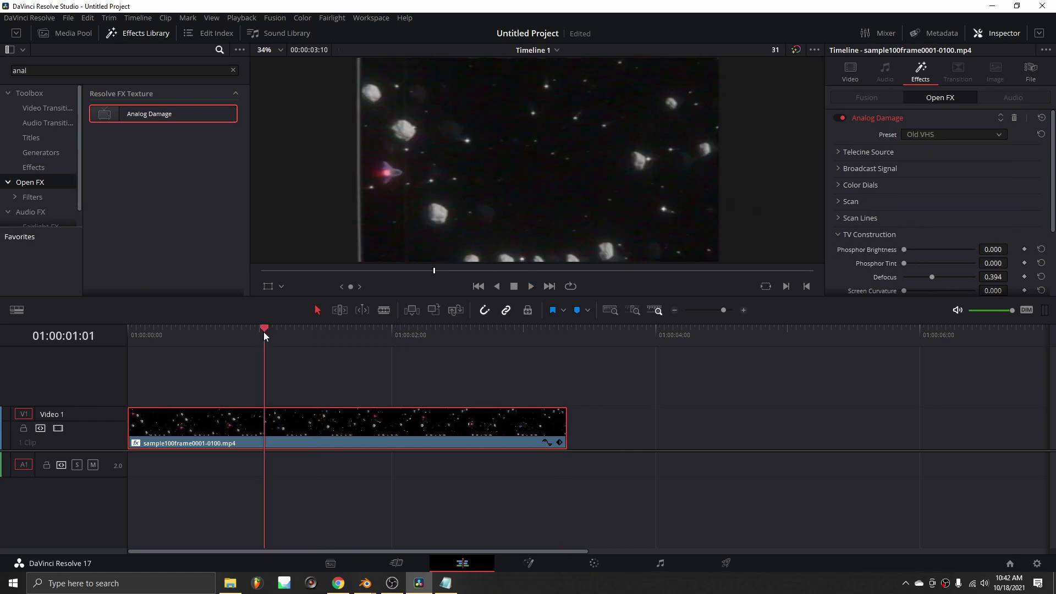
{"action": "key", "text": "space"}
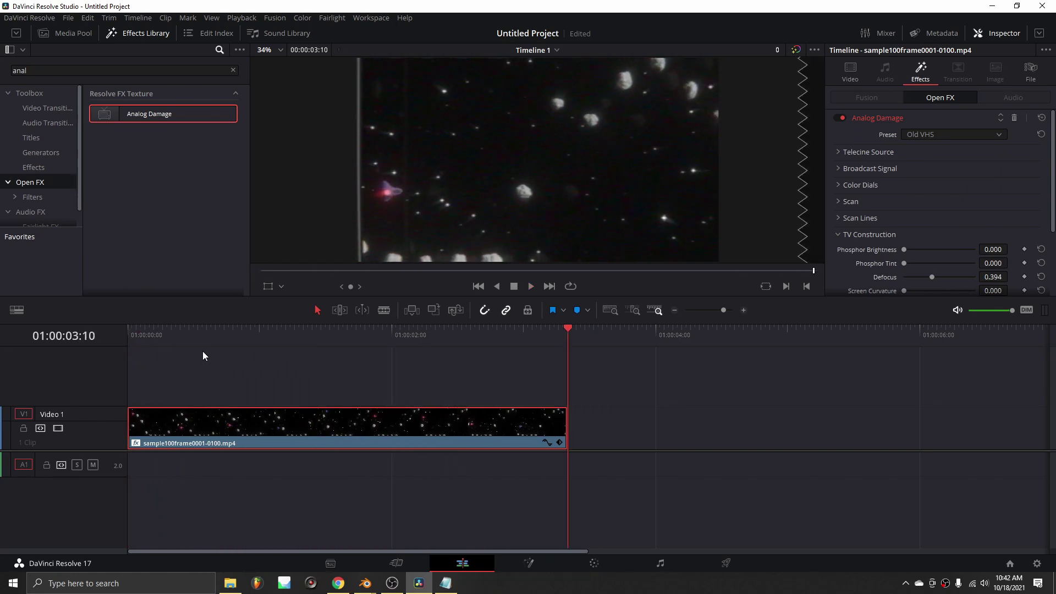
{"action": "left_click_drag", "start_coordinate": [196, 341], "coordinate": [50, 339]}
{"action": "key", "text": "space"}
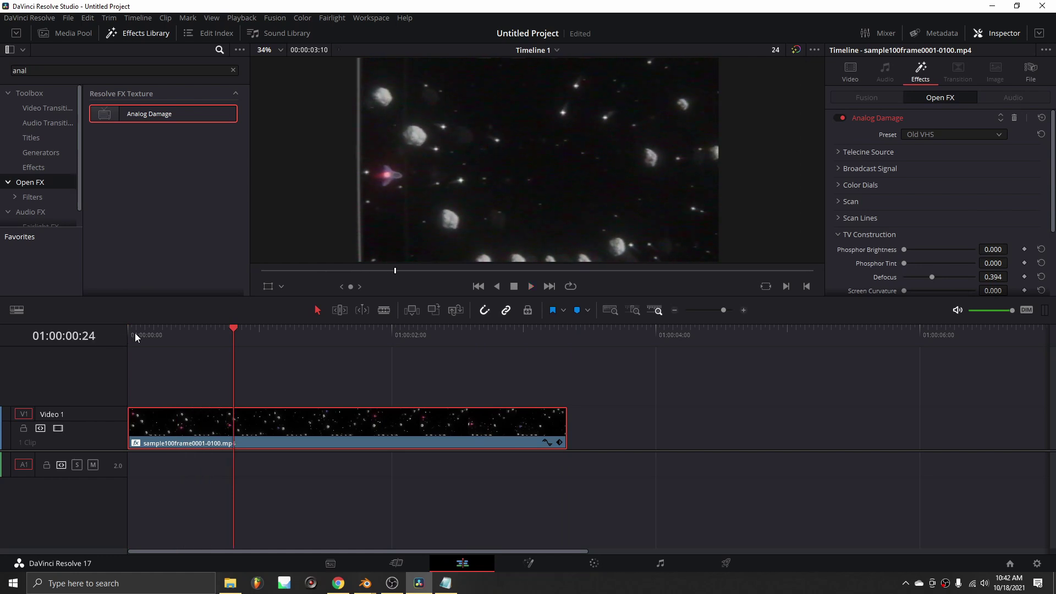
{"action": "left_click", "coordinate": [842, 152]}
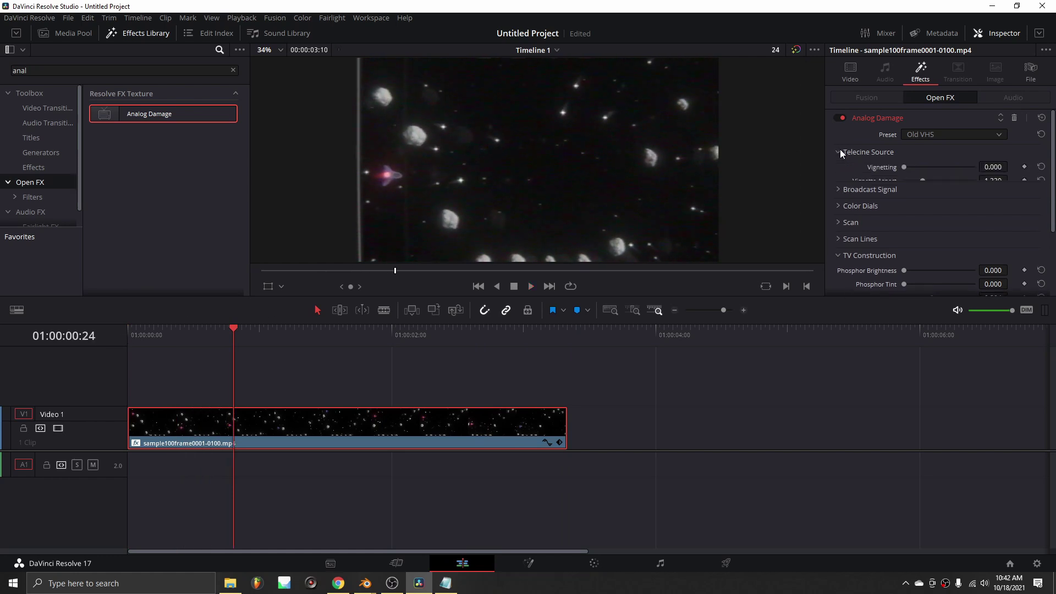
{"action": "scroll", "coordinate": [471, 147], "scroll_direction": "up", "scroll_amount": 1}
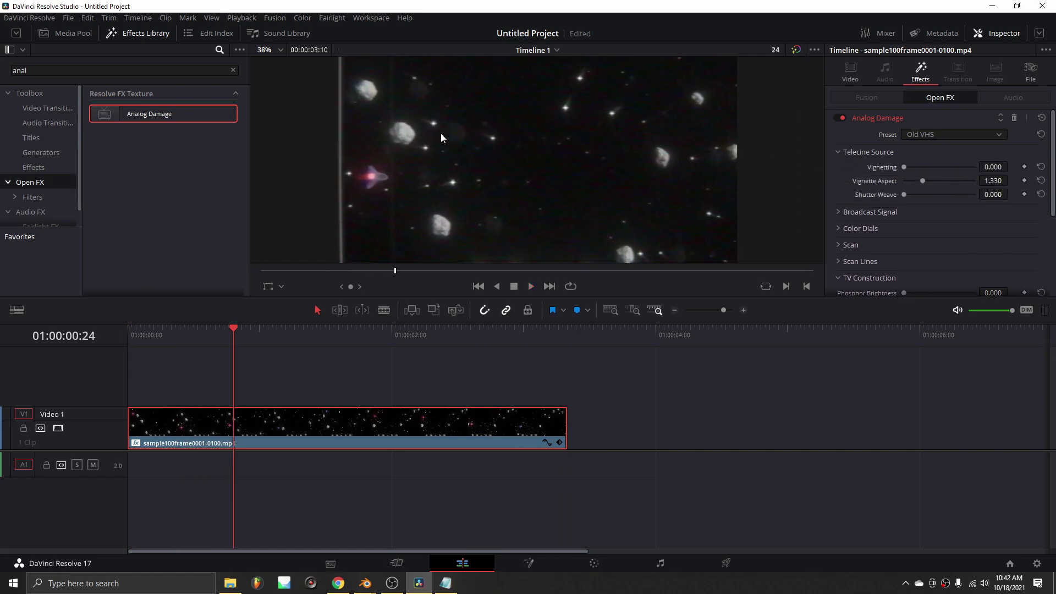
{"action": "key", "text": "space"}
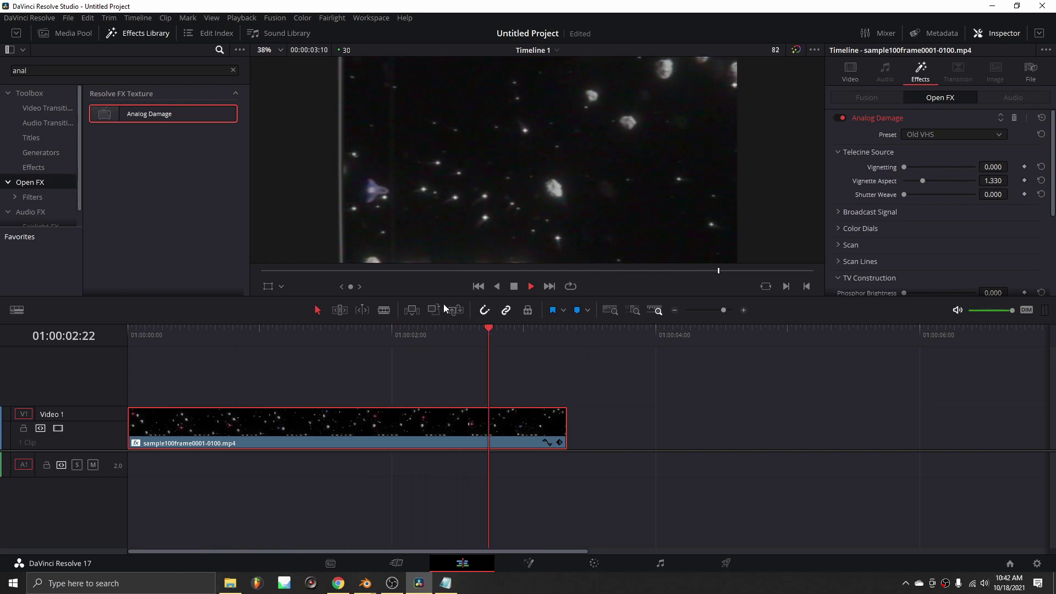
{"action": "left_click_drag", "start_coordinate": [330, 336], "coordinate": [110, 327]}
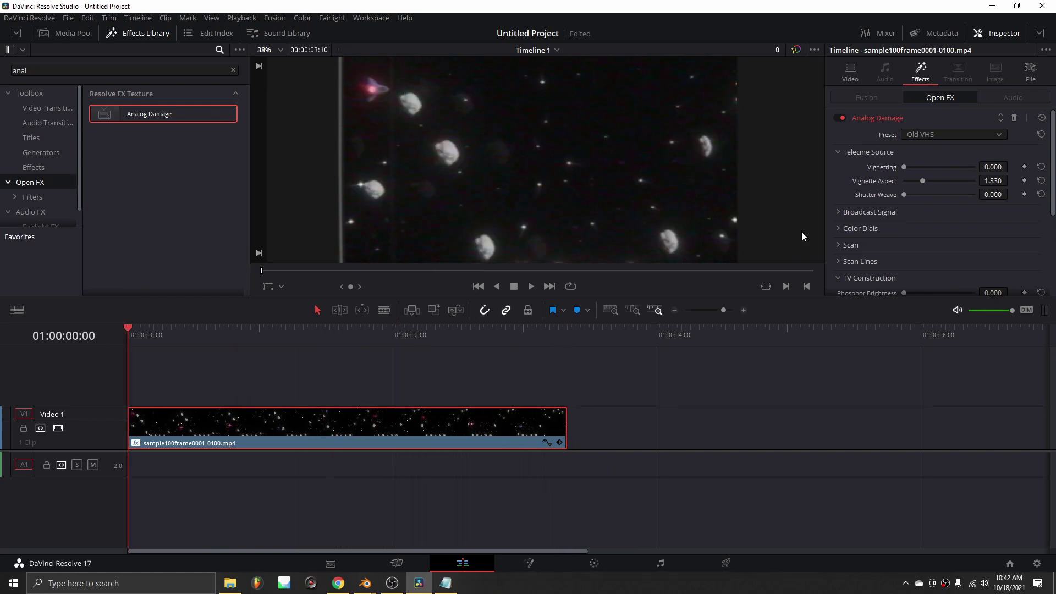
Set the Broadcast Signal Ghost Offset to 0.158 and preview the clip
{"action": "left_click", "coordinate": [843, 211]}
{"action": "scroll", "coordinate": [923, 213], "scroll_direction": "down", "scroll_amount": 2}
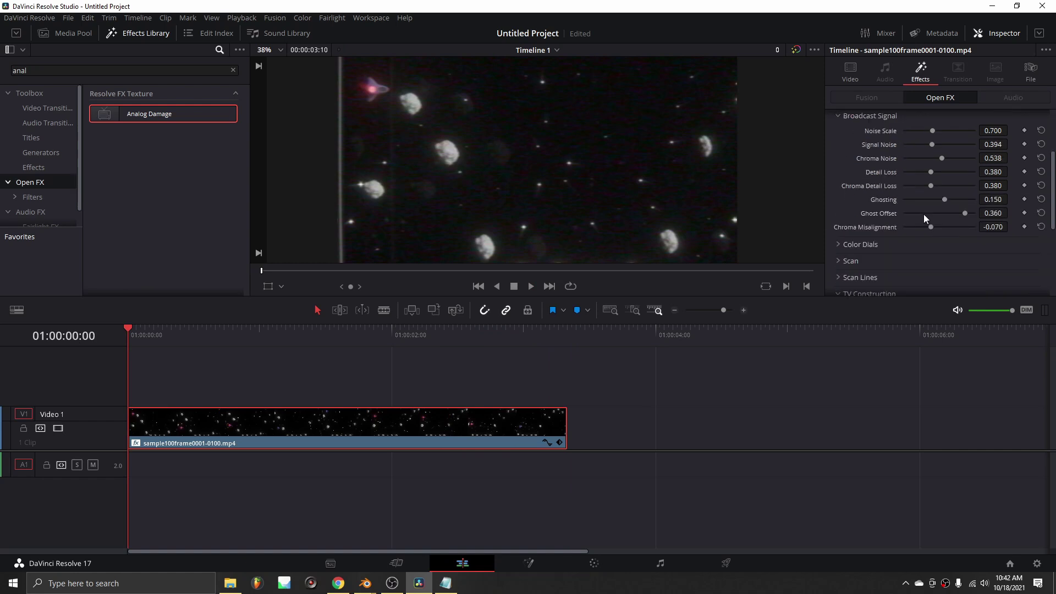
{"action": "left_click_drag", "start_coordinate": [994, 200], "coordinate": [972, 213]}
{"action": "key", "text": "ctrl+z"}
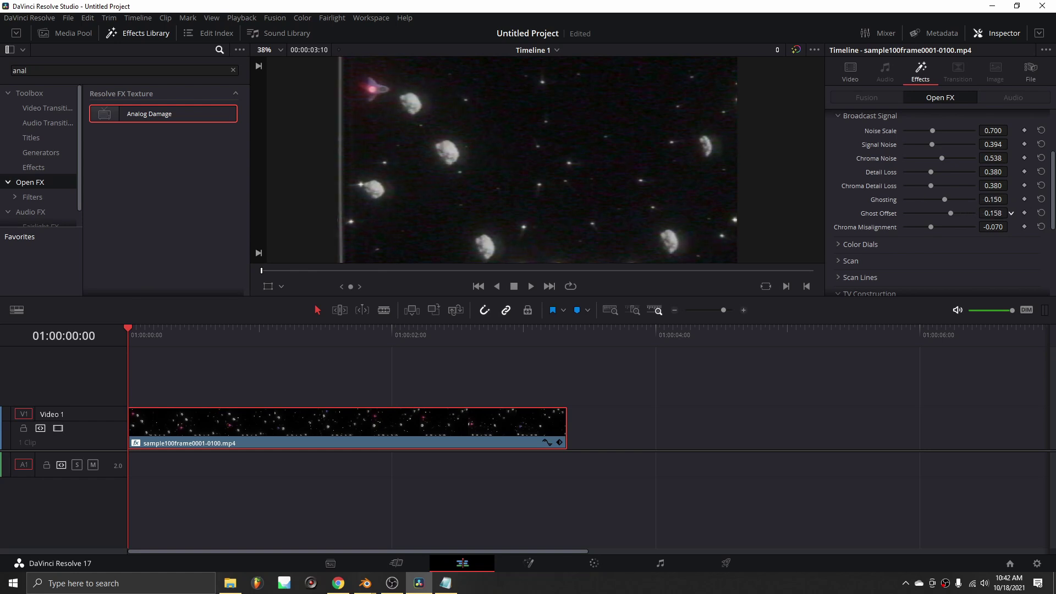
{"action": "key", "text": "space"}
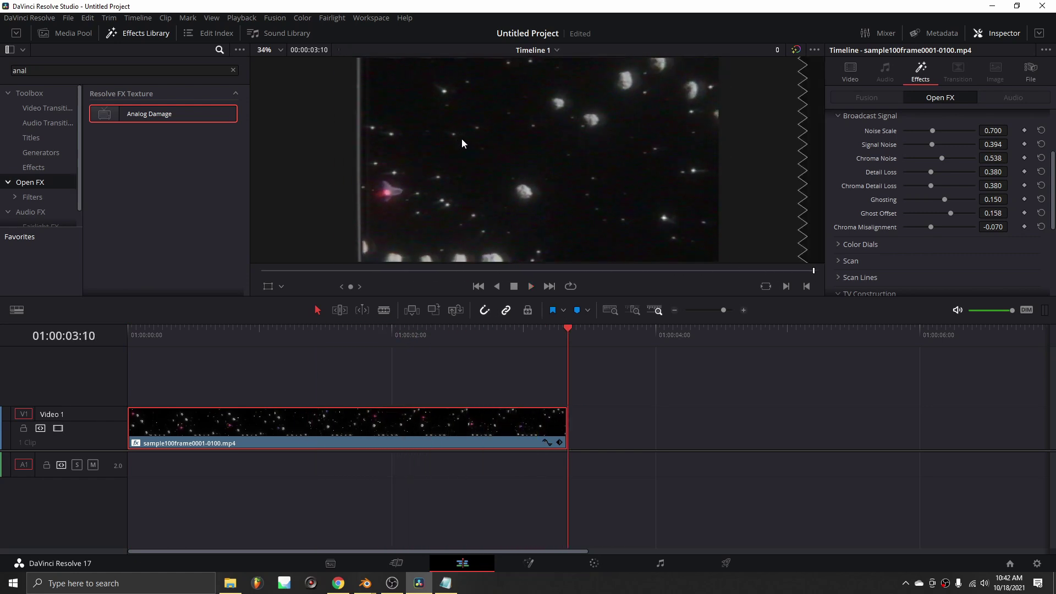
{"action": "left_click_drag", "start_coordinate": [932, 225], "coordinate": [910, 234]}
{"action": "key", "text": "ctrl+z"}
{"action": "left_click_drag", "start_coordinate": [451, 343], "coordinate": [84, 362]}
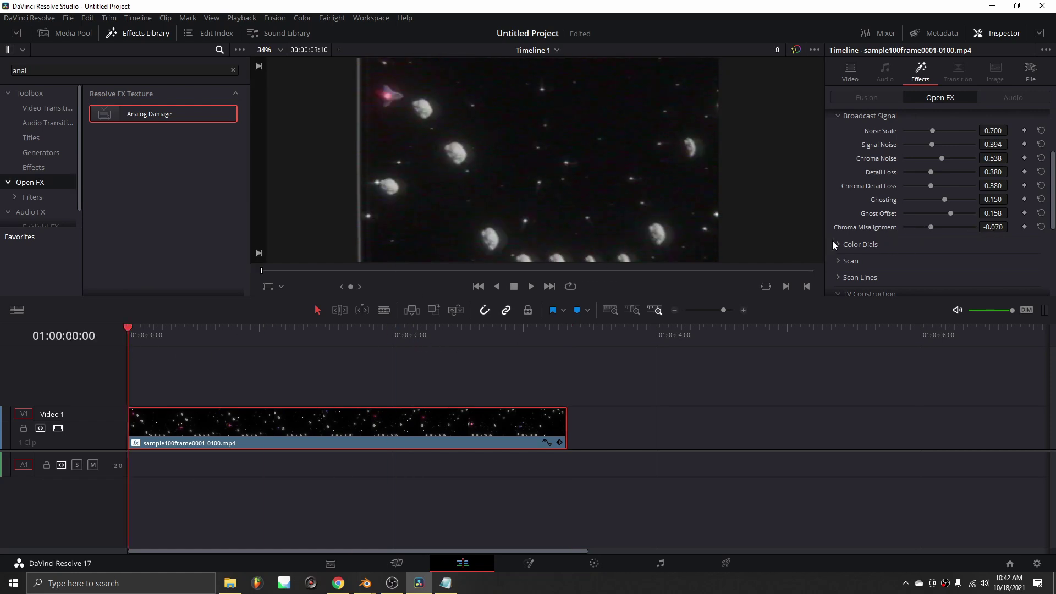
Set the Broadcast Signal's Signal Noise to 0.309 and briefly play the clip
{"action": "scroll", "coordinate": [908, 258], "scroll_direction": "up", "scroll_amount": 3}
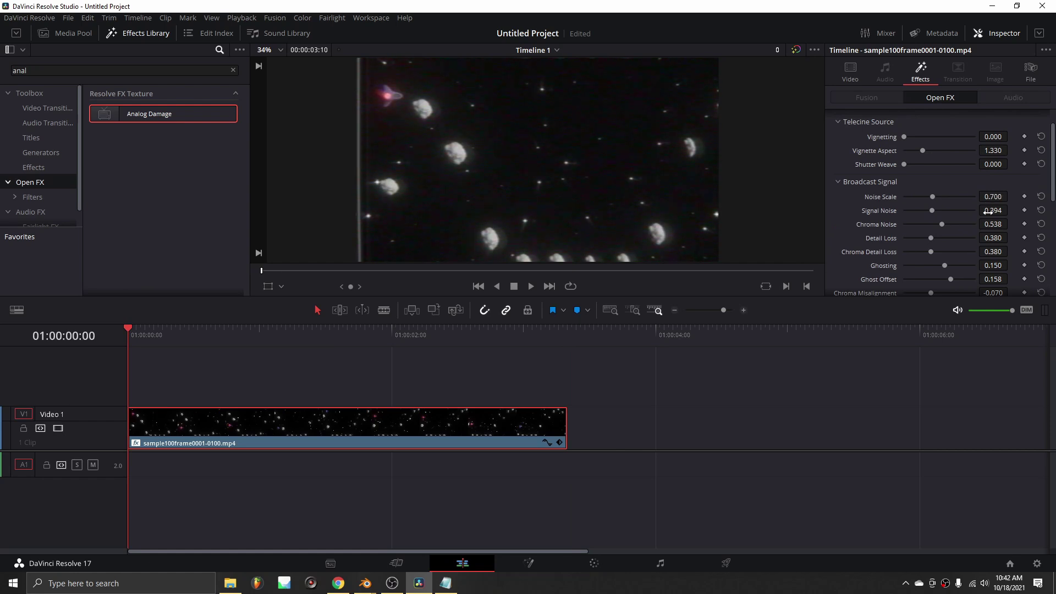
{"action": "mouse_move", "coordinate": [991, 210]}
{"action": "left_mouse_down"}
{"action": "mouse_move", "coordinate": [1001, 210]}
{"action": "mouse_move", "coordinate": [990, 210]}
{"action": "left_mouse_up"}
{"action": "key", "text": "space"}
{"action": "key", "text": "space"}
Play the clip from the start in full-screen view, and replay it in the normal viewer
{"action": "left_click", "coordinate": [130, 341]}
{"action": "key", "text": "ctrl+f"}
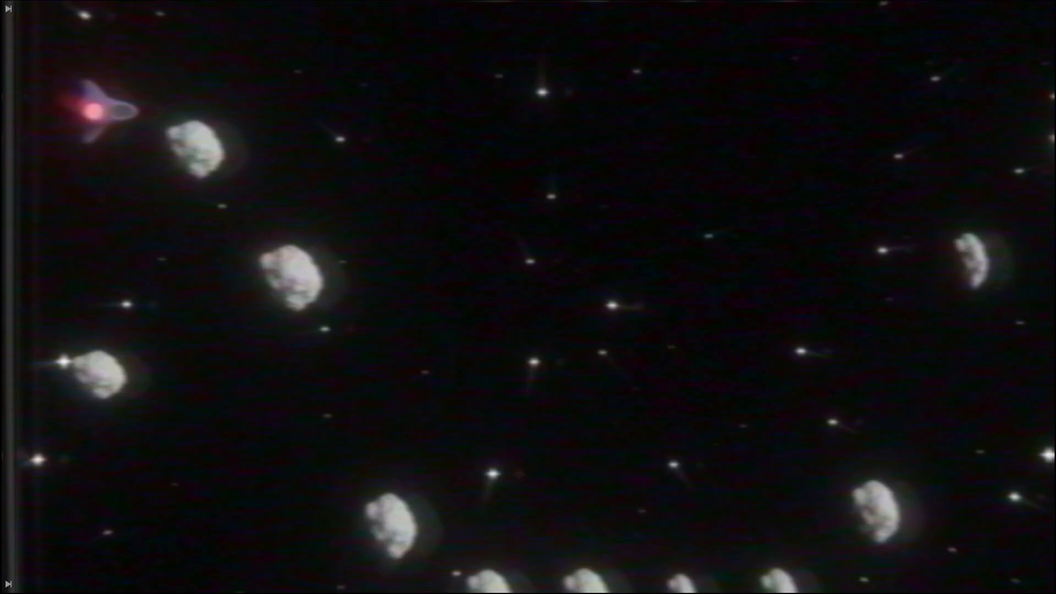
{"action": "key", "text": "space"}
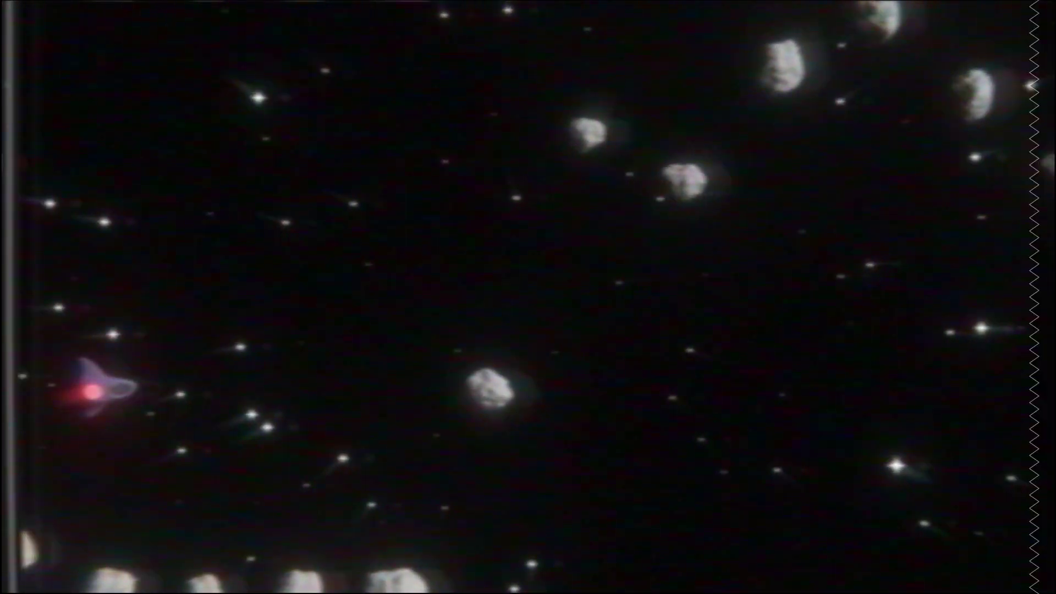
{"action": "key", "text": "Escape"}
{"action": "left_click", "coordinate": [141, 344]}
{"action": "key", "text": "space"}
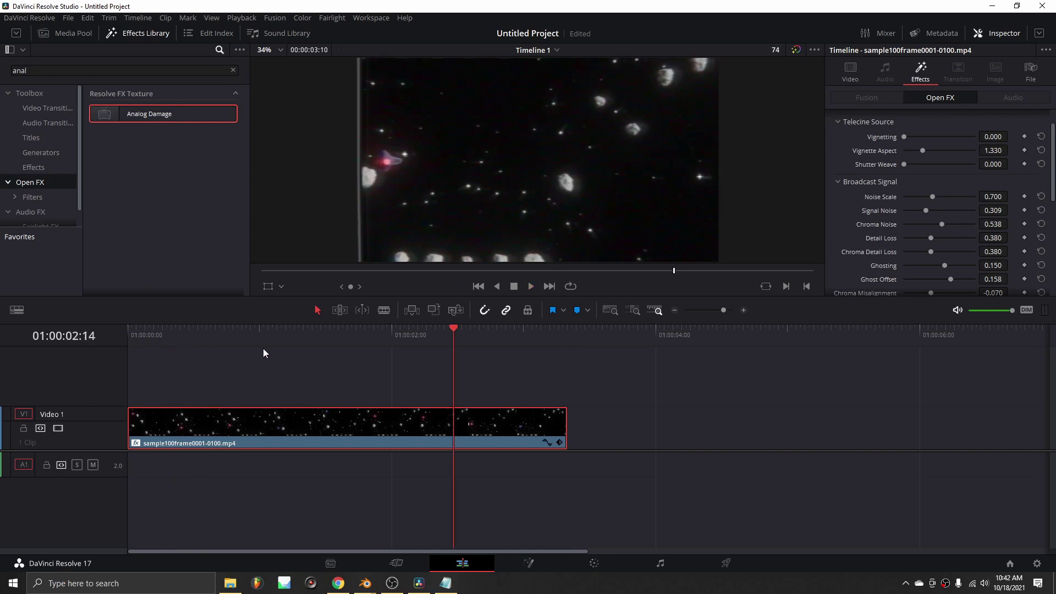
View testrender0001-0250.mp4 on the desktop and import it into the Media Pool in DaVinci Resolve
{"action": "key", "text": "super+d"}
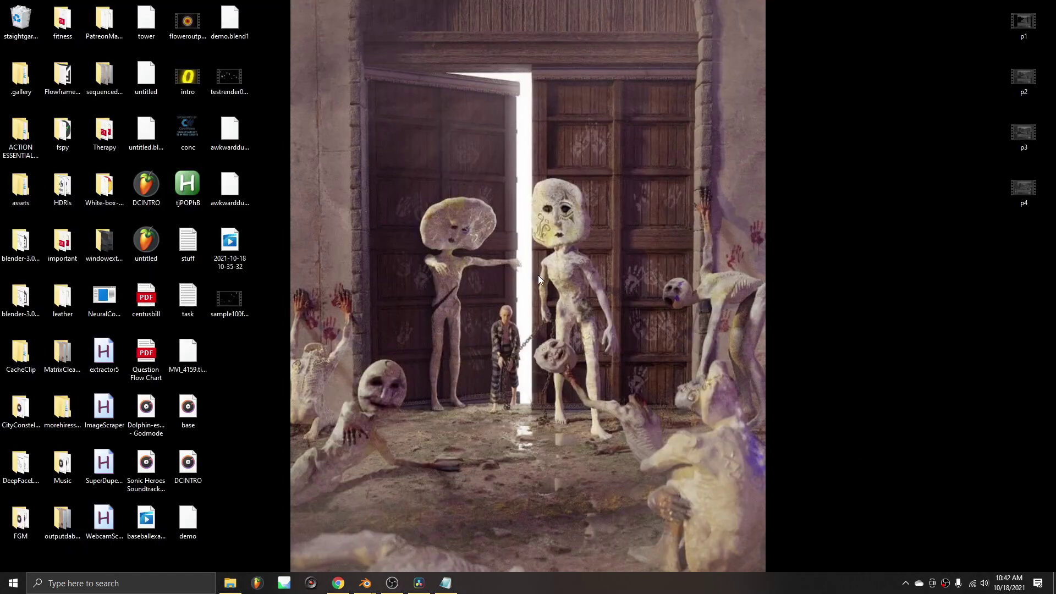
{"action": "double_click", "coordinate": [223, 78]}
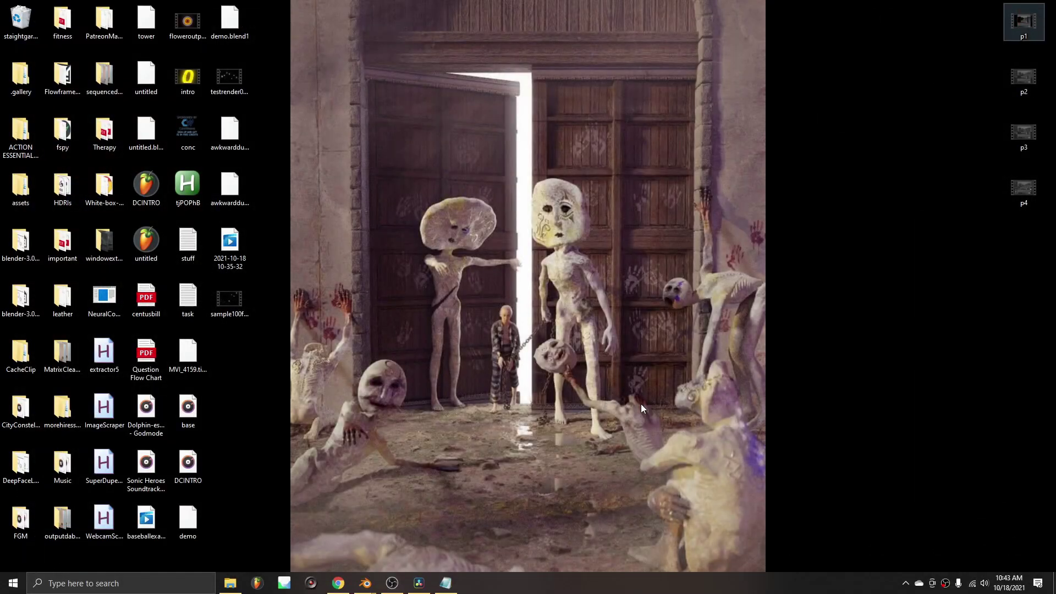
{"action": "left_click", "coordinate": [419, 583]}
{"action": "left_click_drag", "start_coordinate": [387, 6], "coordinate": [674, 77]}
{"action": "left_click", "coordinate": [399, 112]}
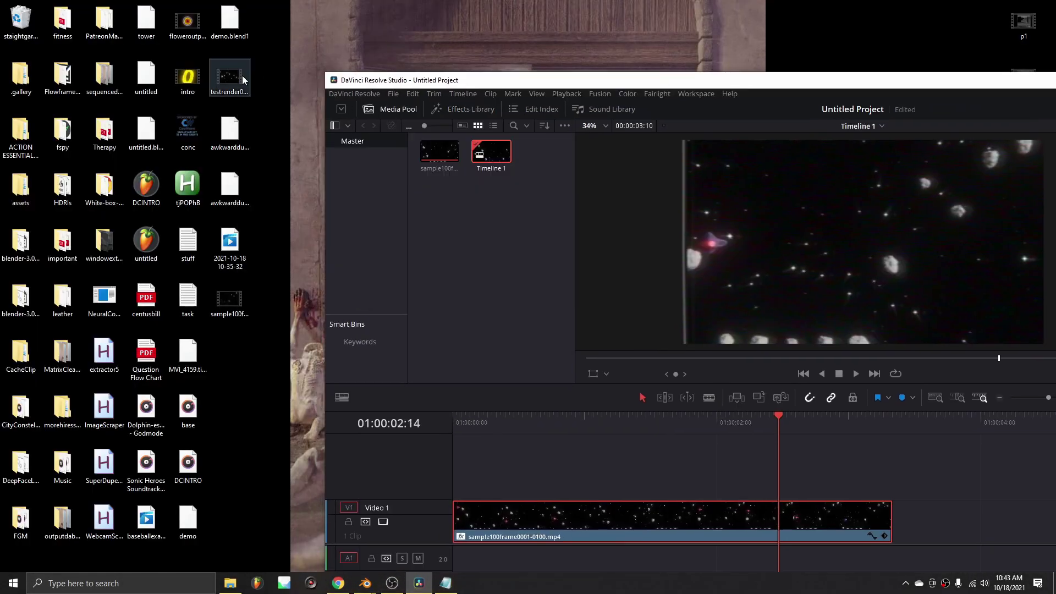
{"action": "double_click", "coordinate": [524, 79]}
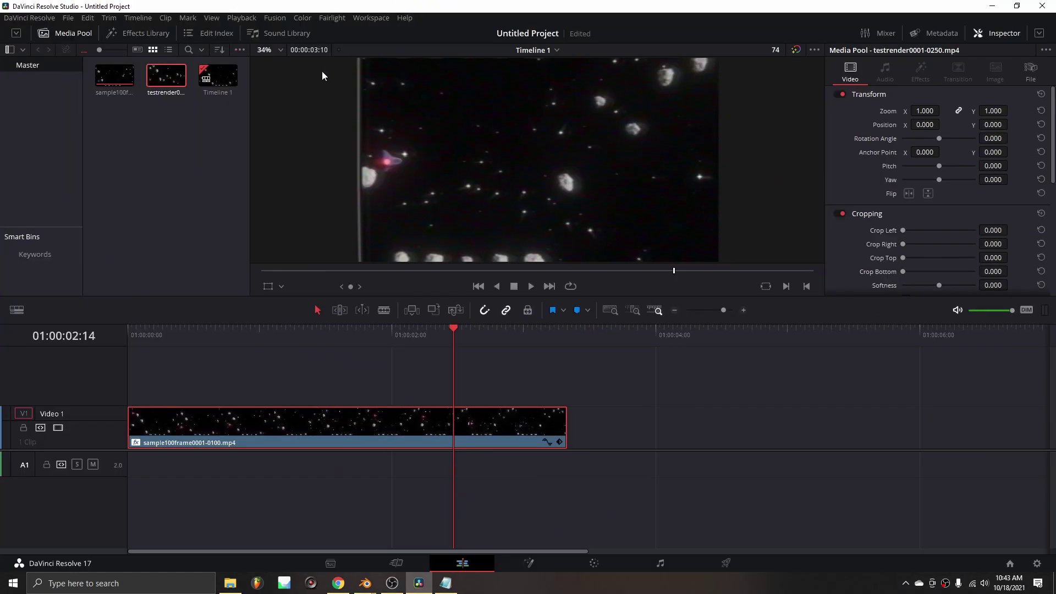
Place testrender0001-0250.mp4 at the start of Video 1 over the existing clip and preview it
{"action": "left_click_drag", "start_coordinate": [179, 76], "coordinate": [144, 431]}
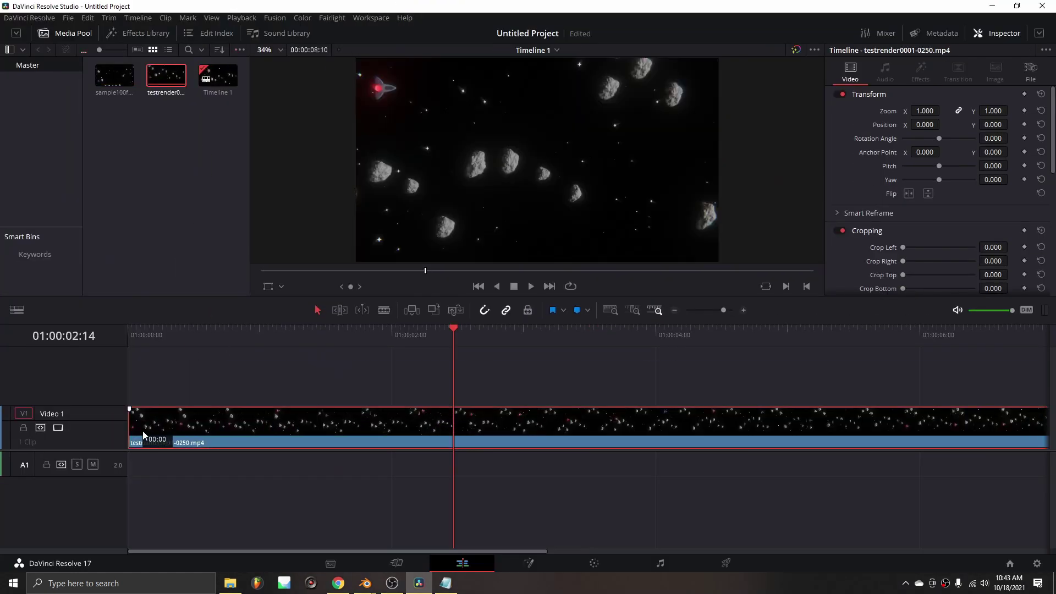
{"action": "left_click", "coordinate": [134, 335]}
{"action": "key", "text": "space"}
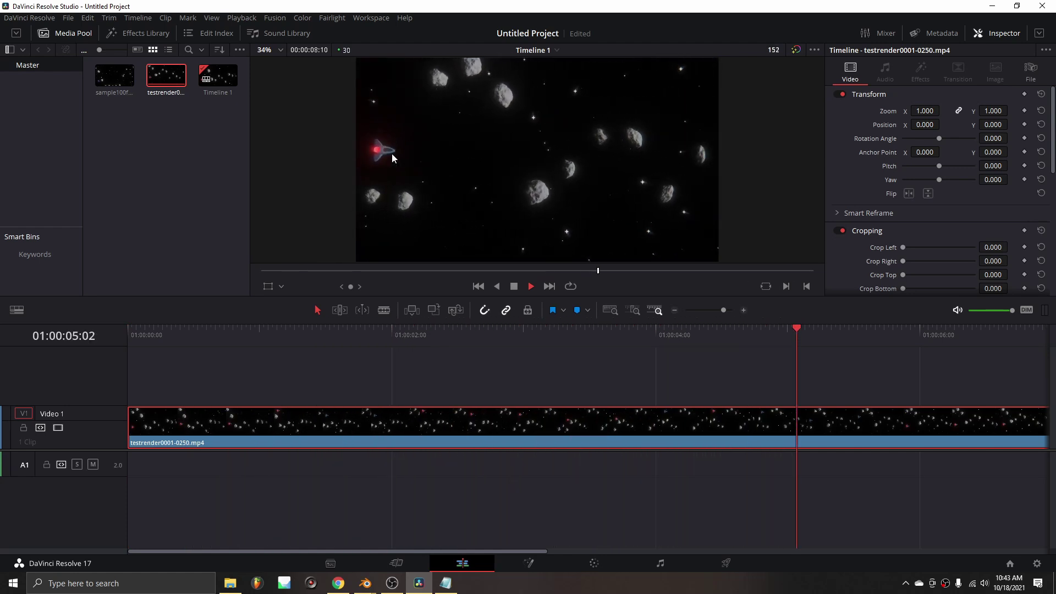
{"action": "key", "text": "space"}
Apply Analog Damage to the testrender0001-0250.mp4 clip and set its preset to Old VHS
{"action": "left_click", "coordinate": [140, 33]}
{"action": "left_click_drag", "start_coordinate": [144, 113], "coordinate": [272, 362]}
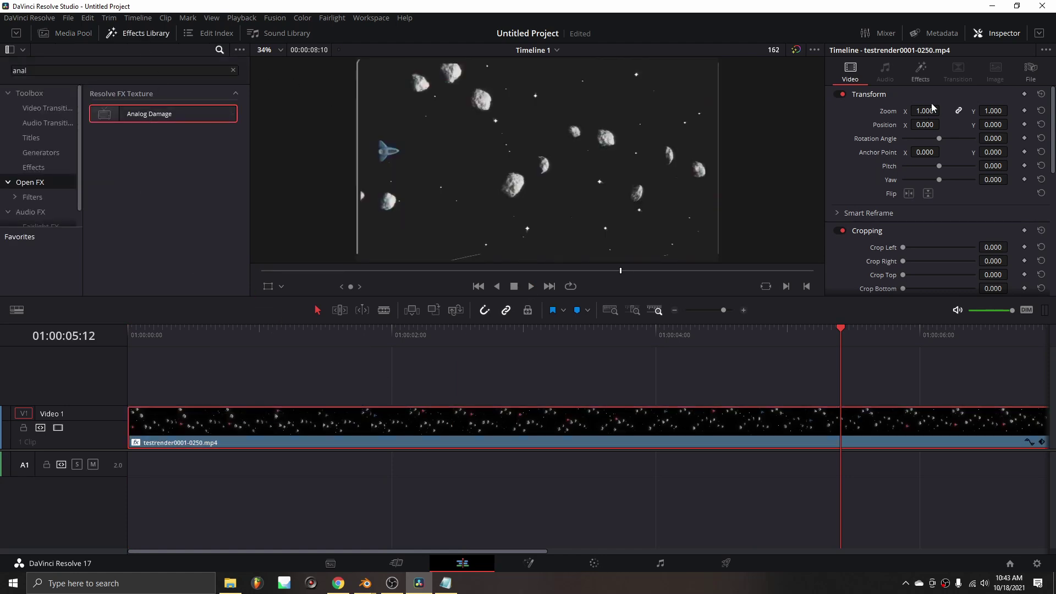
{"action": "left_click", "coordinate": [928, 82]}
{"action": "left_click", "coordinate": [933, 136]}
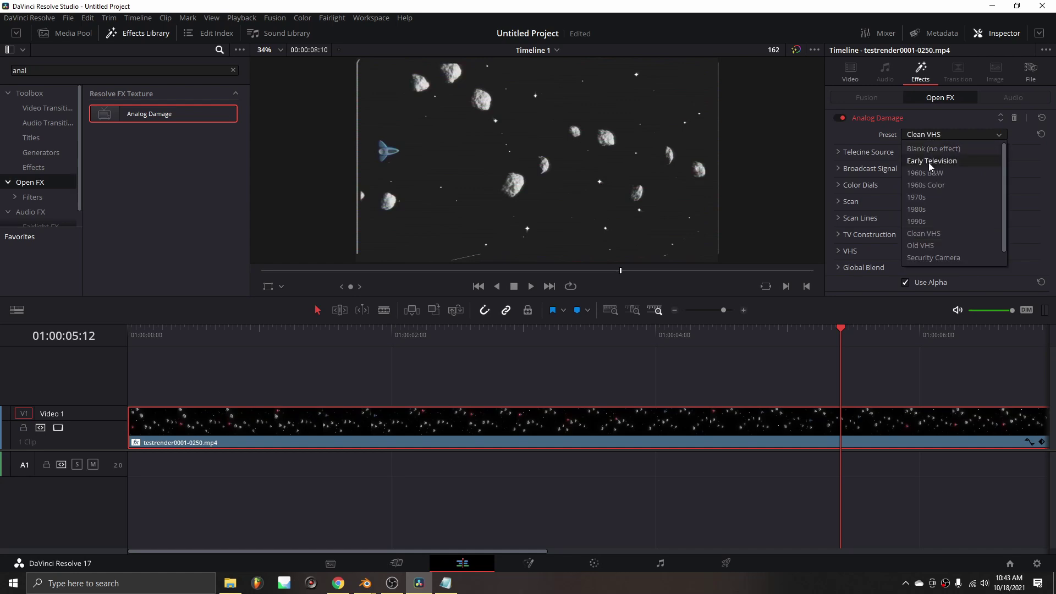
{"action": "left_click", "coordinate": [926, 246]}
Set the Broadcast Signal Ghost Offset to 0.180 and preview the clip in full-screen view
{"action": "left_click", "coordinate": [870, 168]}
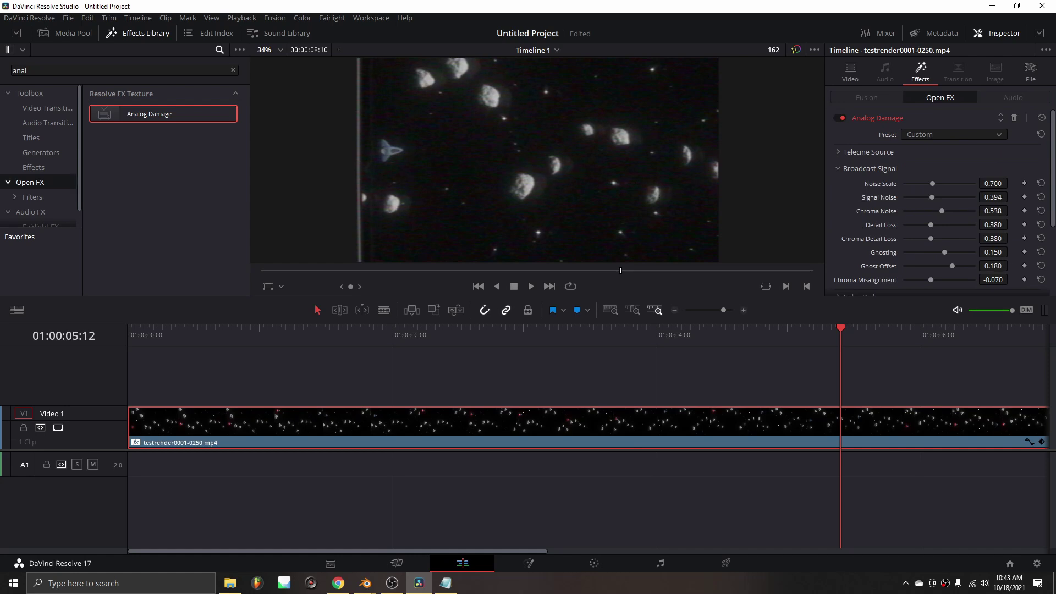
{"action": "key", "text": "Home"}
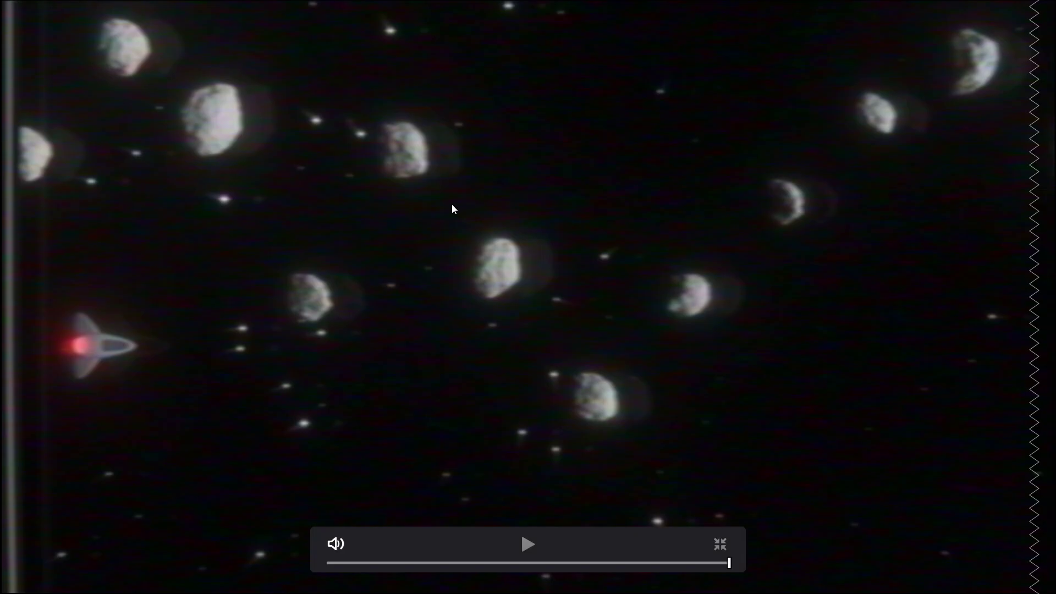
{"action": "key", "text": "Escape"}
Switch to the Blender project, show the first viewport in rendered shading, and open the Geometry Nodes workspace
{"action": "mouse_move", "coordinate": [368, 587]}
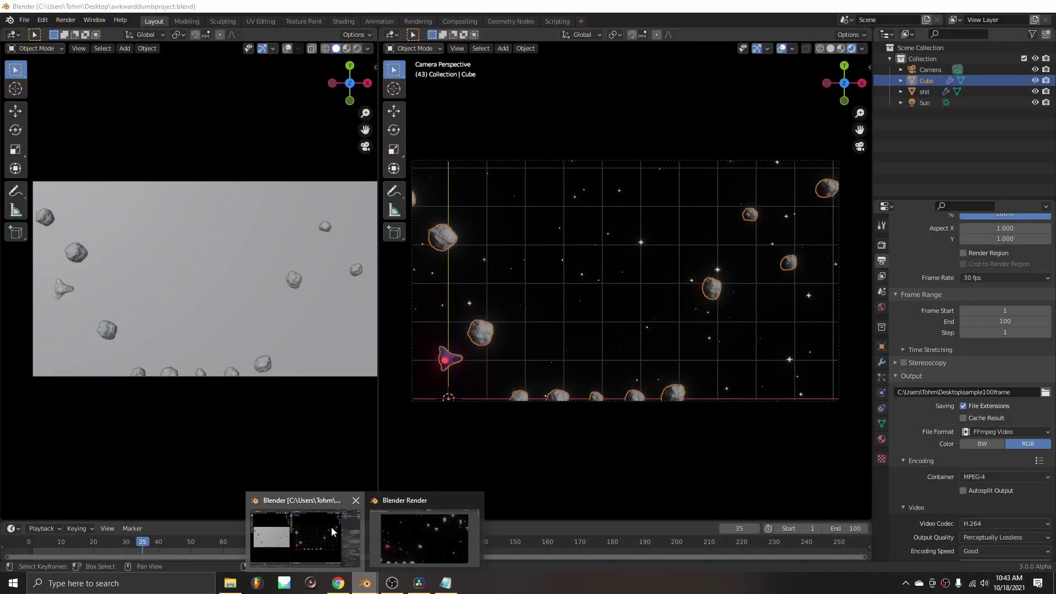
{"action": "left_click", "coordinate": [331, 526]}
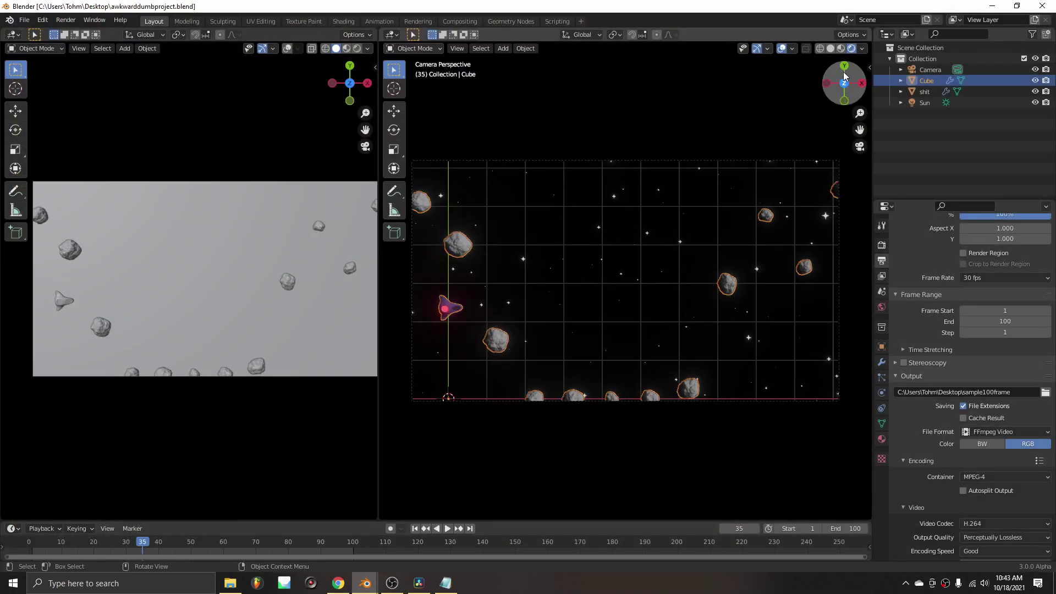
{"action": "left_click", "coordinate": [359, 49]}
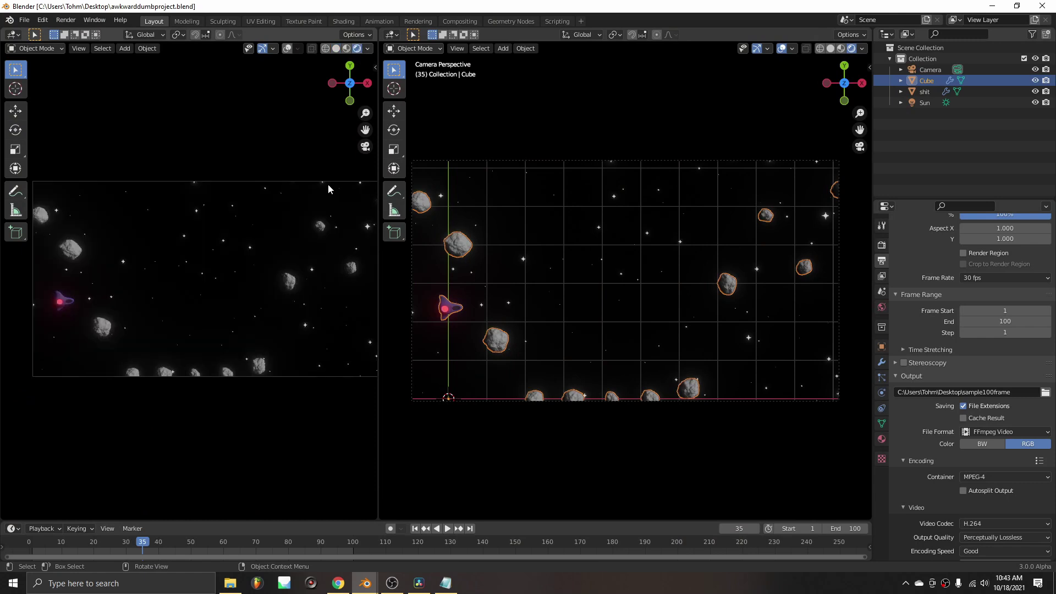
{"action": "left_click", "coordinate": [512, 21]}
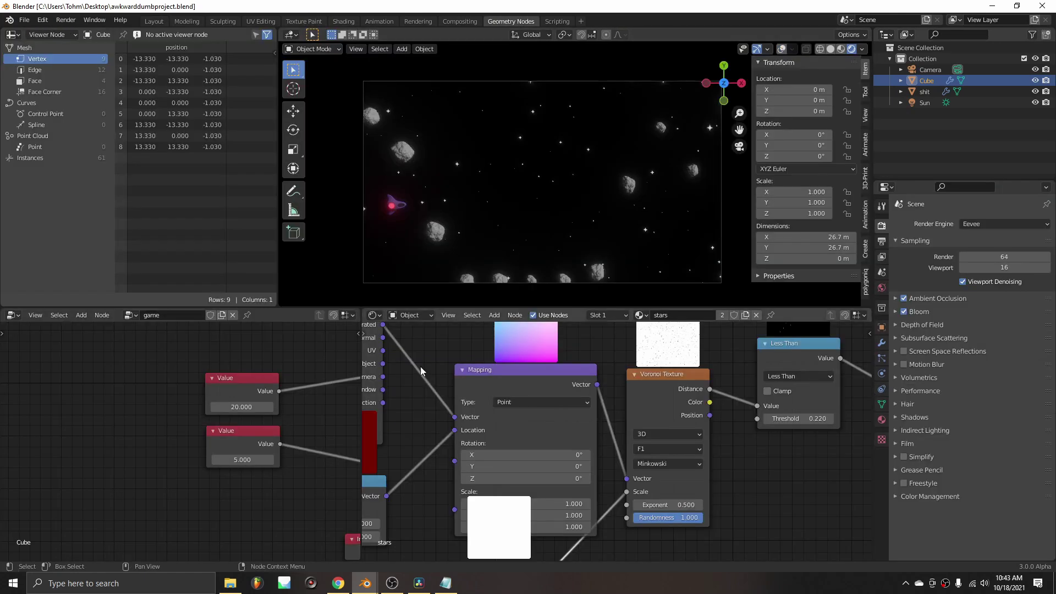
Shift the lower Multiply node, which follows the Fraction node, slightly away from it in the game node tree
{"action": "scroll", "coordinate": [550, 448], "scroll_direction": "down", "scroll_amount": 3}
{"action": "scroll", "coordinate": [270, 405], "scroll_direction": "down", "scroll_amount": 8}
{"action": "middle_click_drag", "start_coordinate": [271, 405], "coordinate": [83, 388]}
{"action": "scroll", "coordinate": [244, 434], "scroll_direction": "up", "scroll_amount": 2}
{"action": "middle_click_drag", "start_coordinate": [244, 434], "coordinate": [265, 436]}
{"action": "scroll", "coordinate": [264, 435], "scroll_direction": "up", "scroll_amount": 4}
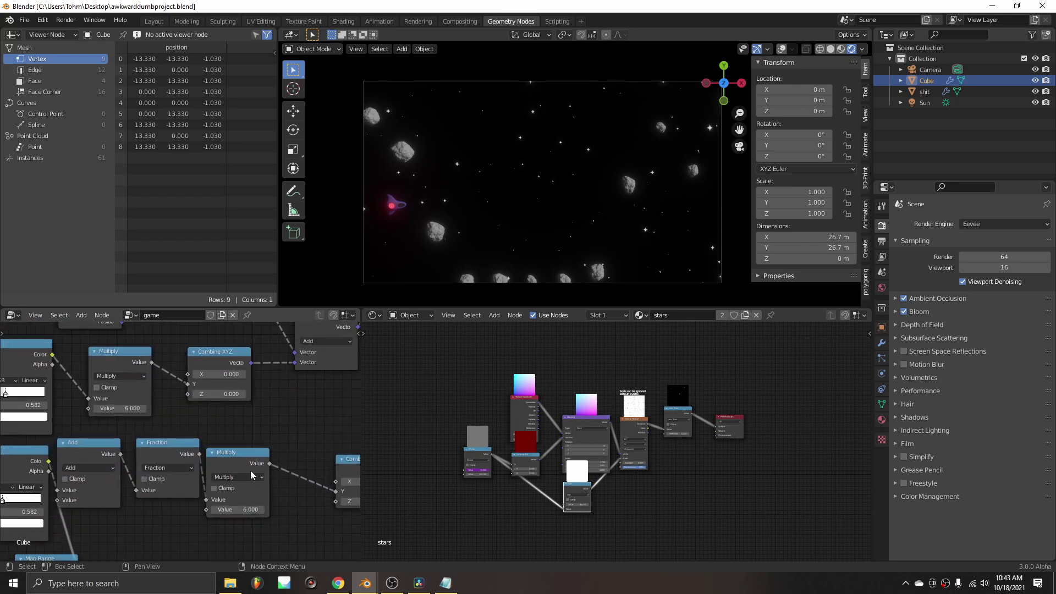
{"action": "left_click_drag", "start_coordinate": [247, 471], "coordinate": [267, 470]}
Add a Value node below the Fraction node and connect it to the second input of both Multiply nodes
{"action": "key", "text": "shift+a"}
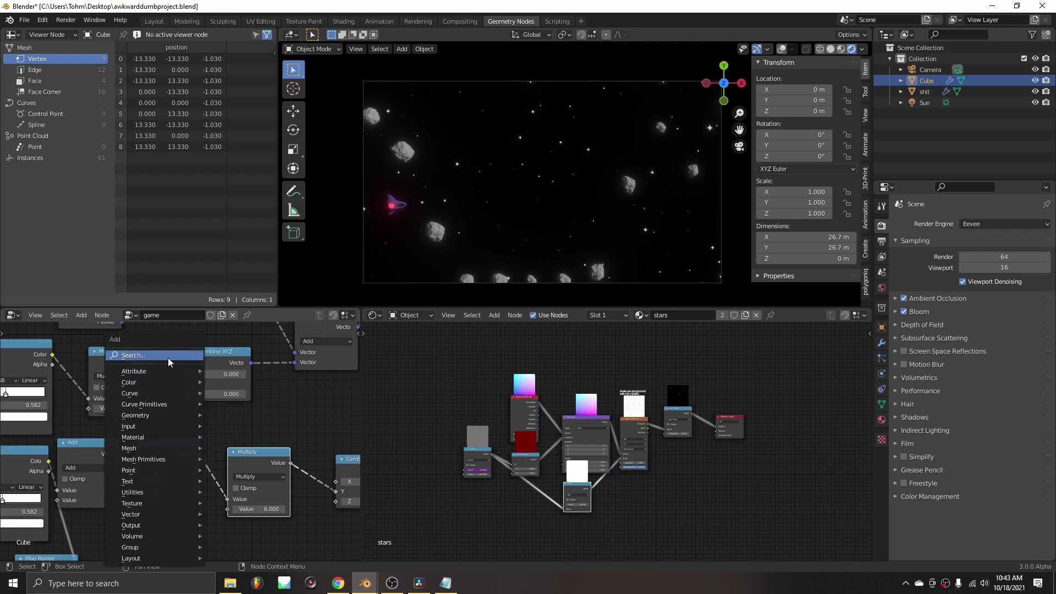
{"action": "left_click", "coordinate": [167, 357]}
{"action": "type", "text": "val"}
{"action": "left_click", "coordinate": [192, 381]}
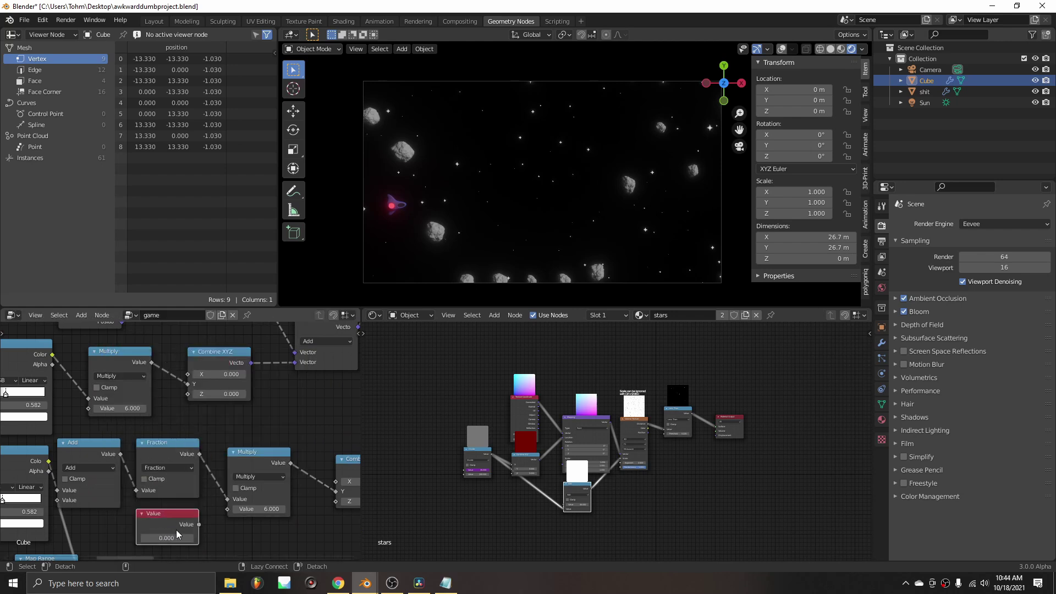
{"action": "right_click_drag", "start_coordinate": [82, 408], "coordinate": [84, 408], "text": "alt"}
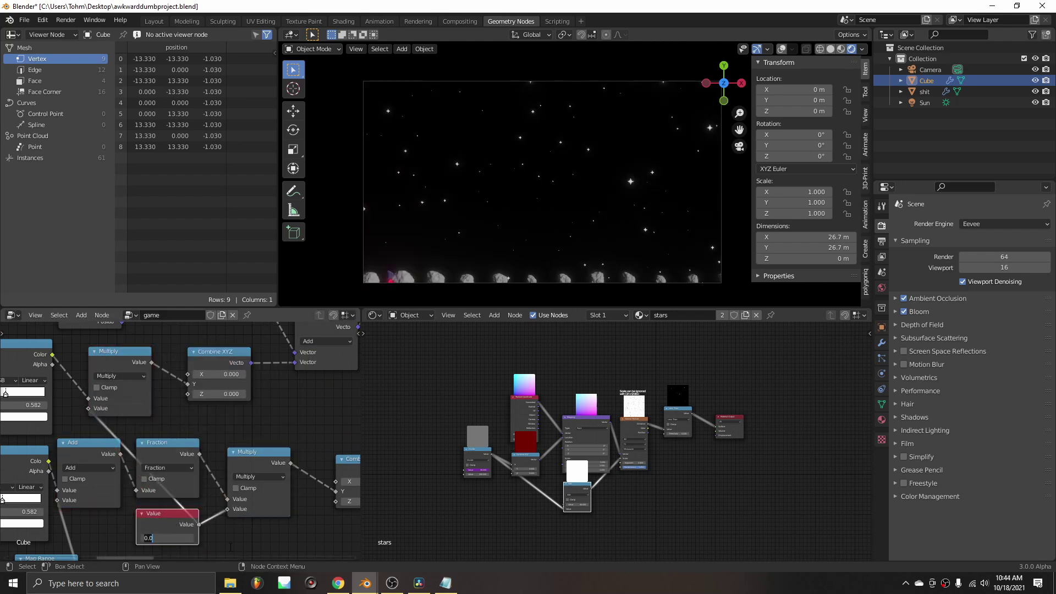
Orbit the viewport out of the camera view and set the new Value node to 1 to test the asteroid motion
{"action": "key", "text": "Return"}
{"action": "mouse_move", "coordinate": [424, 212]}
{"action": "middle_mouse_down"}
{"action": "mouse_move", "coordinate": [499, 249]}
{"action": "mouse_move", "coordinate": [461, 207]}
{"action": "mouse_move", "coordinate": [505, 250]}
{"action": "mouse_move", "coordinate": [448, 258]}
{"action": "middle_mouse_up"}
{"action": "left_click", "coordinate": [167, 539]}
{"action": "type", "text": "1"}
{"action": "key", "text": "Return"}
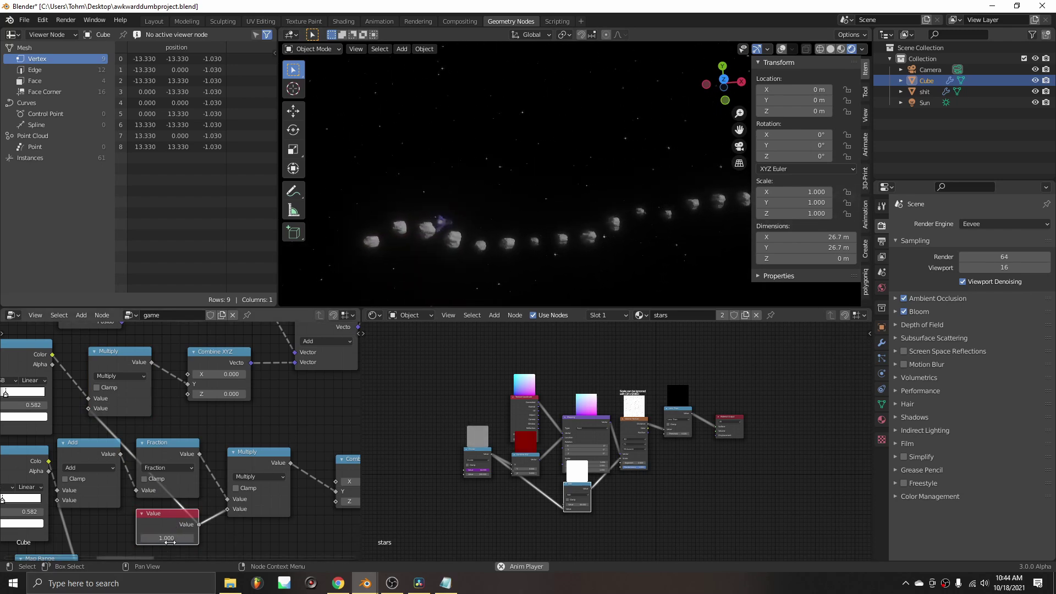
Set the shared Value node to 2 and return the viewport to the camera view
{"action": "left_click", "coordinate": [166, 538]}
{"action": "type", "text": "2"}
{"action": "key", "text": "Return"}
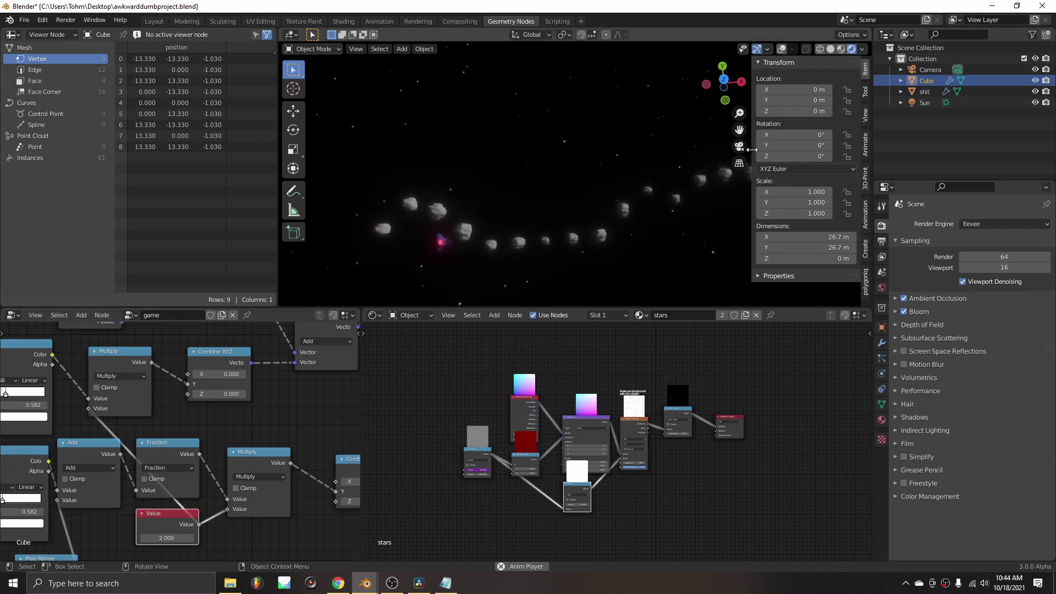
{"action": "key", "text": "KP_0"}
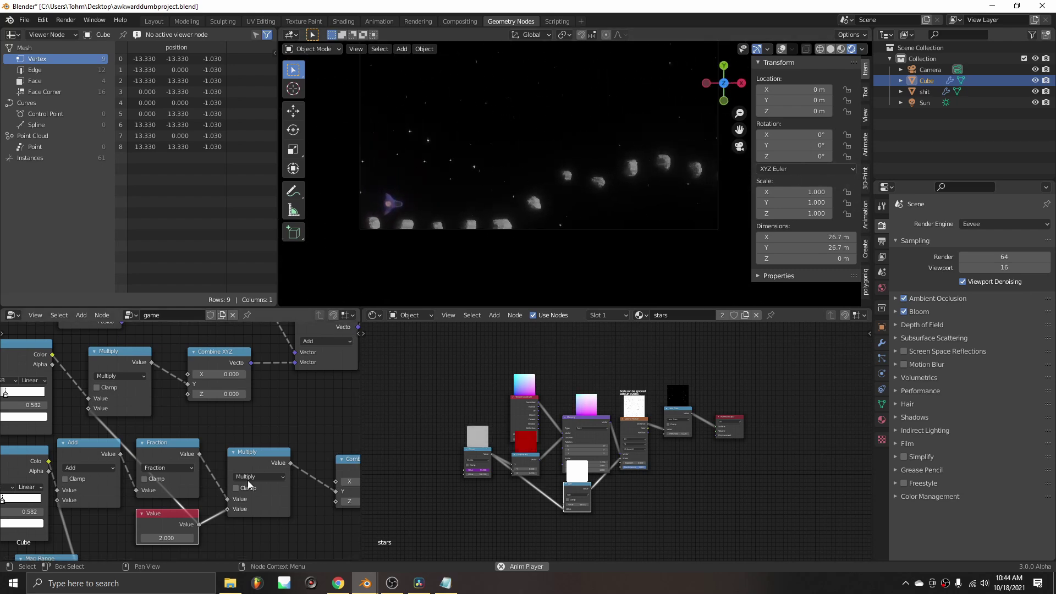
Try the shared Value node at 4, and raise it to 6 while the animation plays
{"action": "left_click", "coordinate": [170, 538]}
{"action": "type", "text": "4"}
{"action": "key", "text": "Return"}
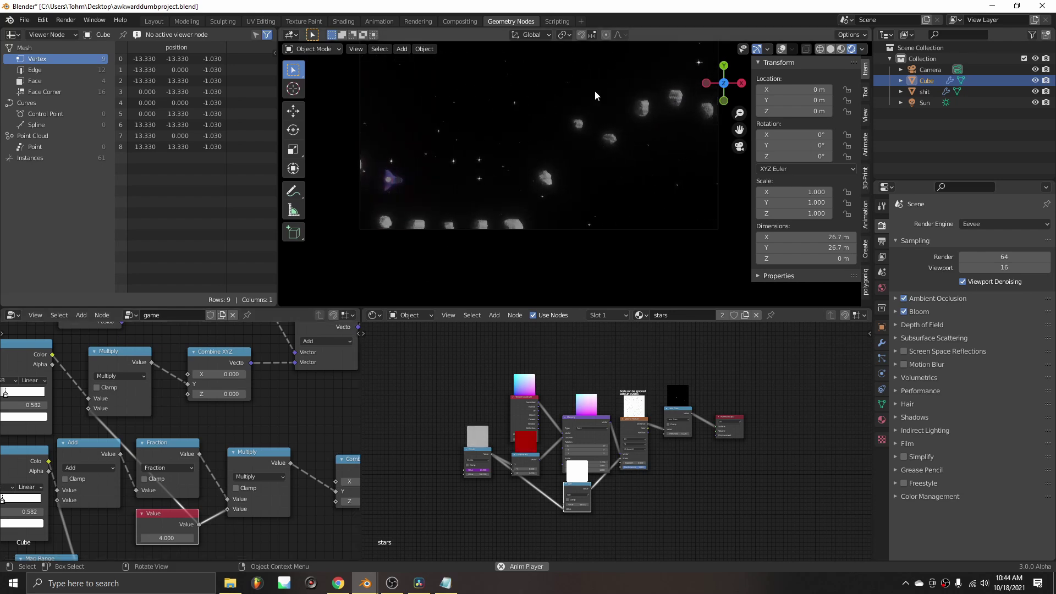
{"action": "left_click_drag", "start_coordinate": [164, 543], "coordinate": [209, 543]}
{"action": "scroll", "coordinate": [532, 171], "scroll_direction": "down", "scroll_amount": 1}
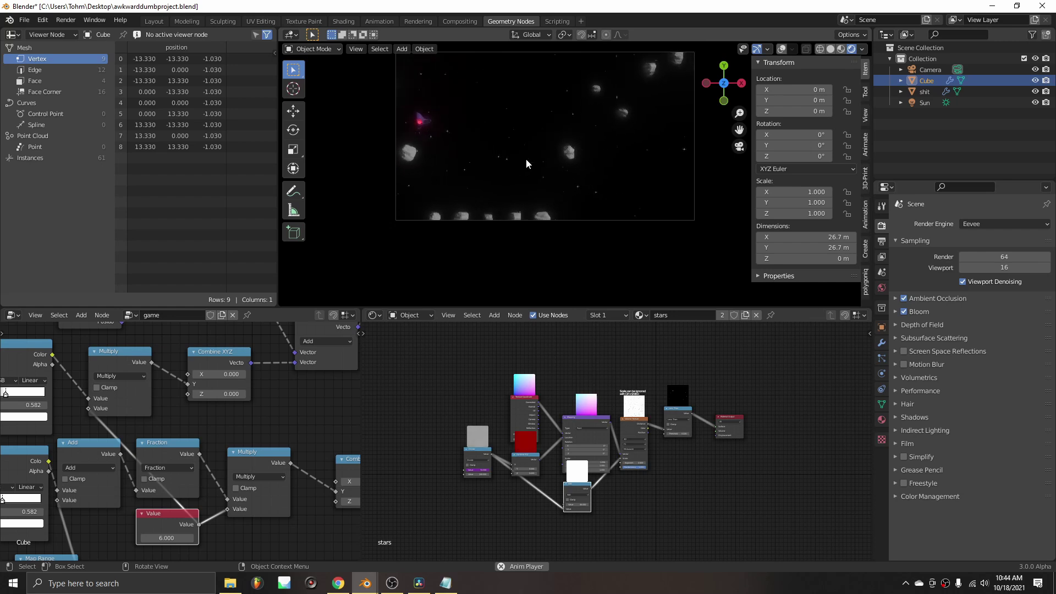
Switch to DaVinci Resolve, move the playhead back to the clip's start, and play the Analog Damage result in full-screen view
{"action": "left_click", "coordinate": [420, 584]}
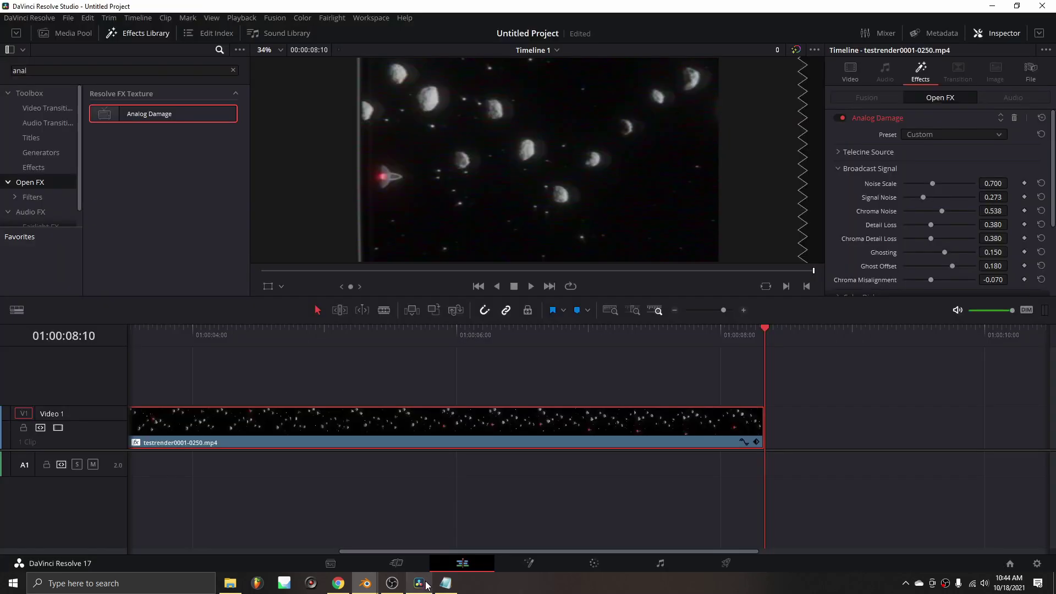
{"action": "left_click_drag", "start_coordinate": [243, 337], "coordinate": [99, 349]}
{"action": "key", "text": "ctrl+f"}
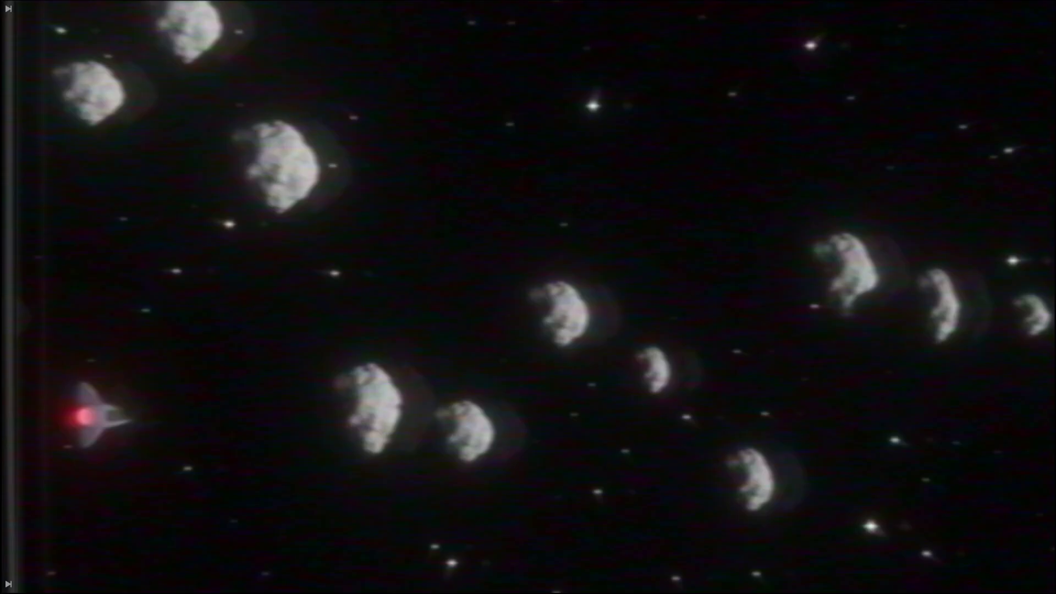
{"action": "key", "text": "space"}
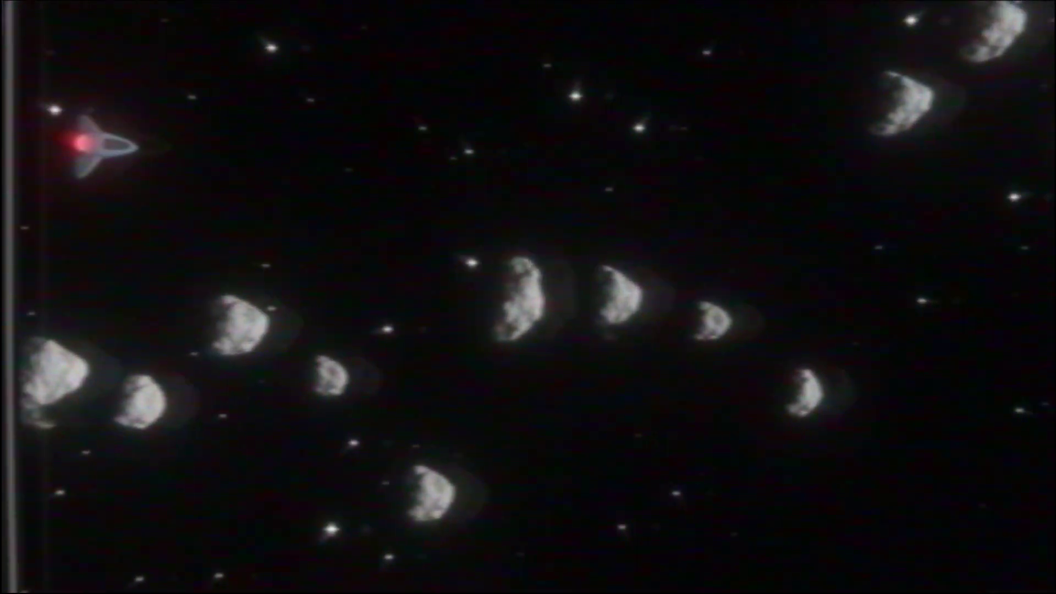